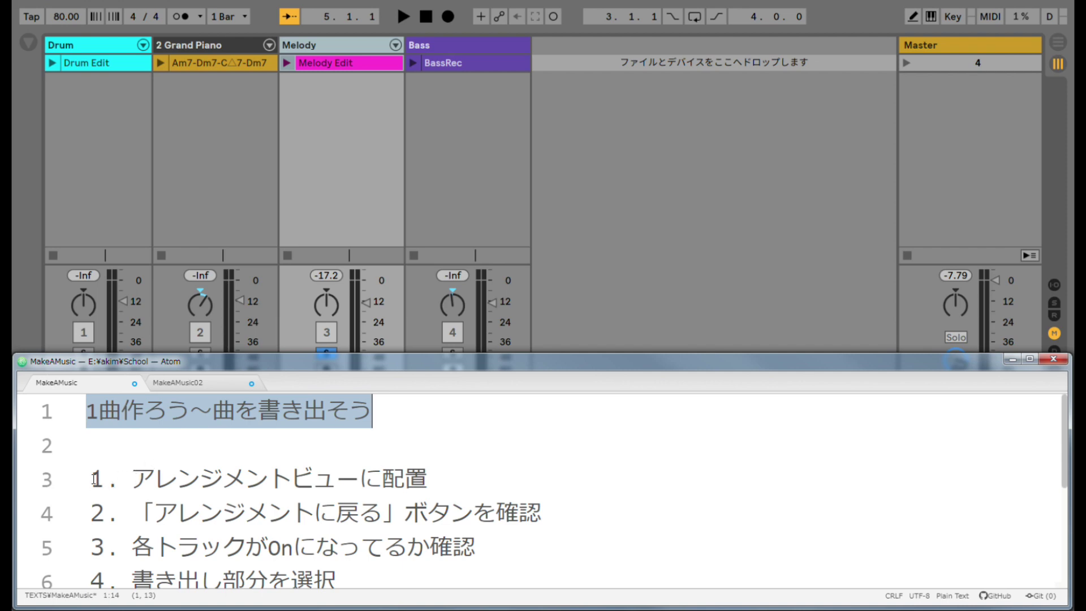
pyautogui.click(245, 451)
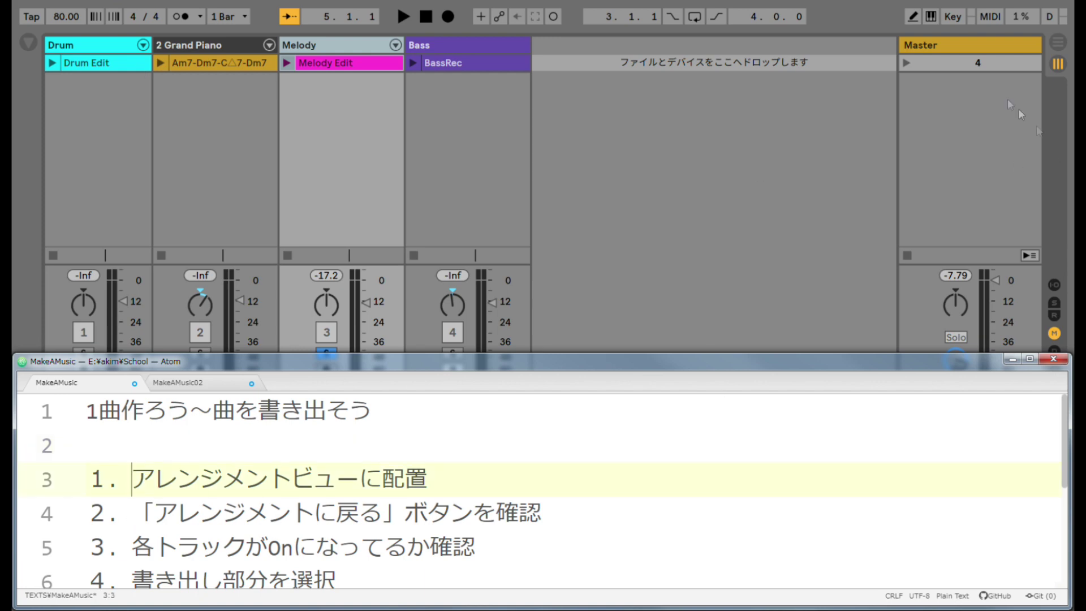
pyautogui.click(963, 63)
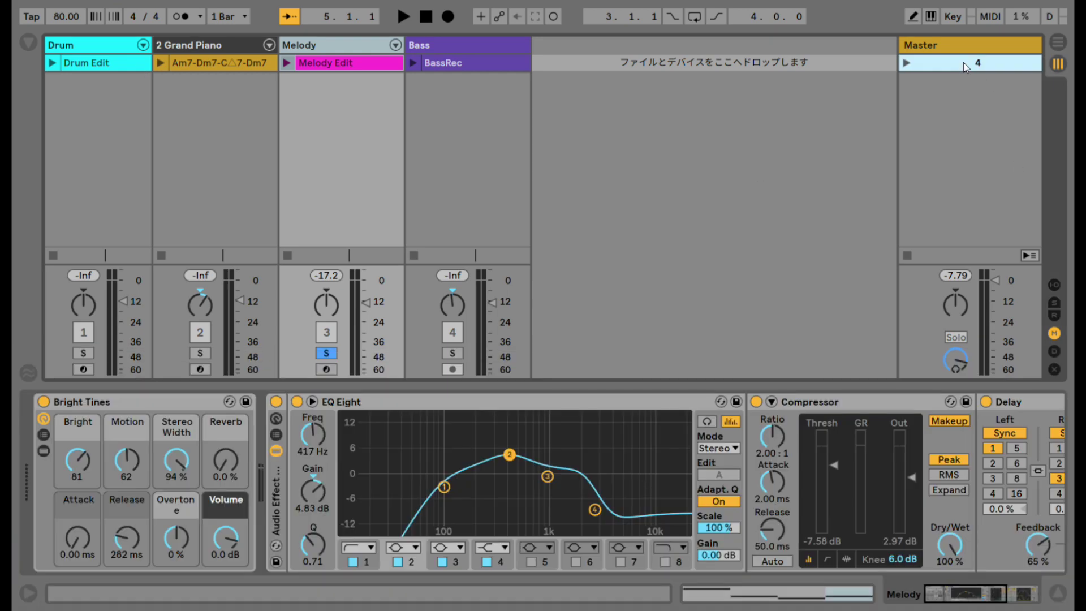
pyautogui.click(131, 63)
pyautogui.click(209, 64)
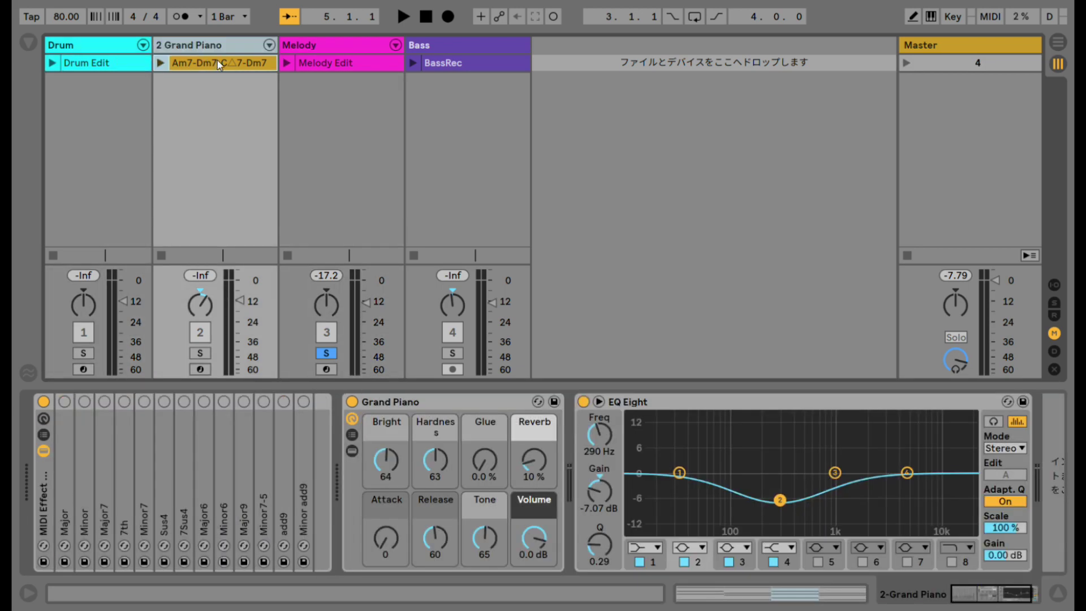
pyautogui.moveTo(220, 64); pyautogui.dragTo(396, 133)
pyautogui.press('Tab')
pyautogui.press('Tab')
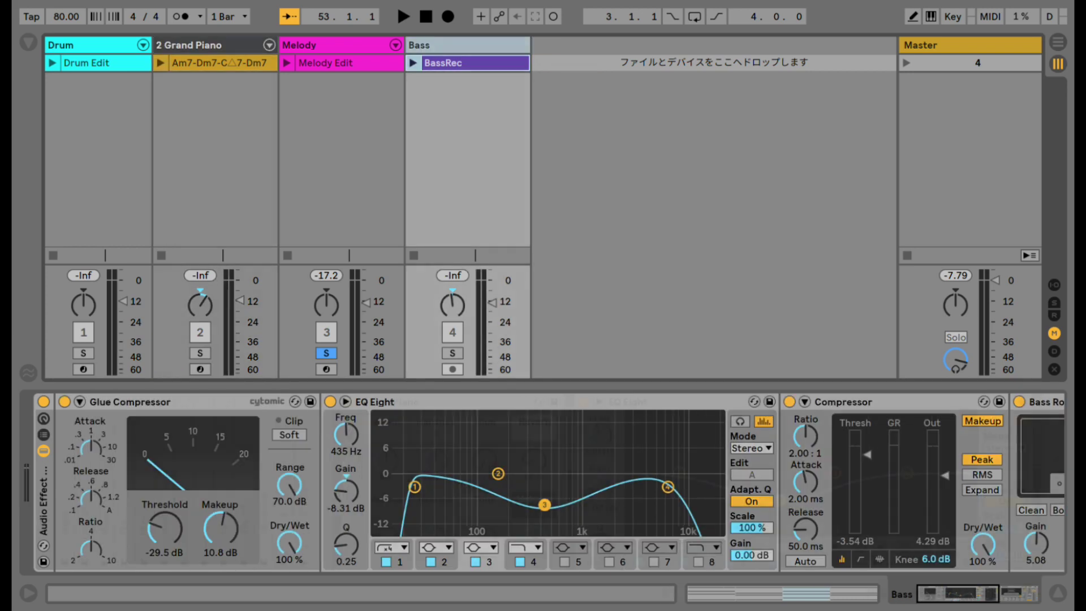
pyautogui.moveTo(396, 134); pyautogui.dragTo(440, 174)
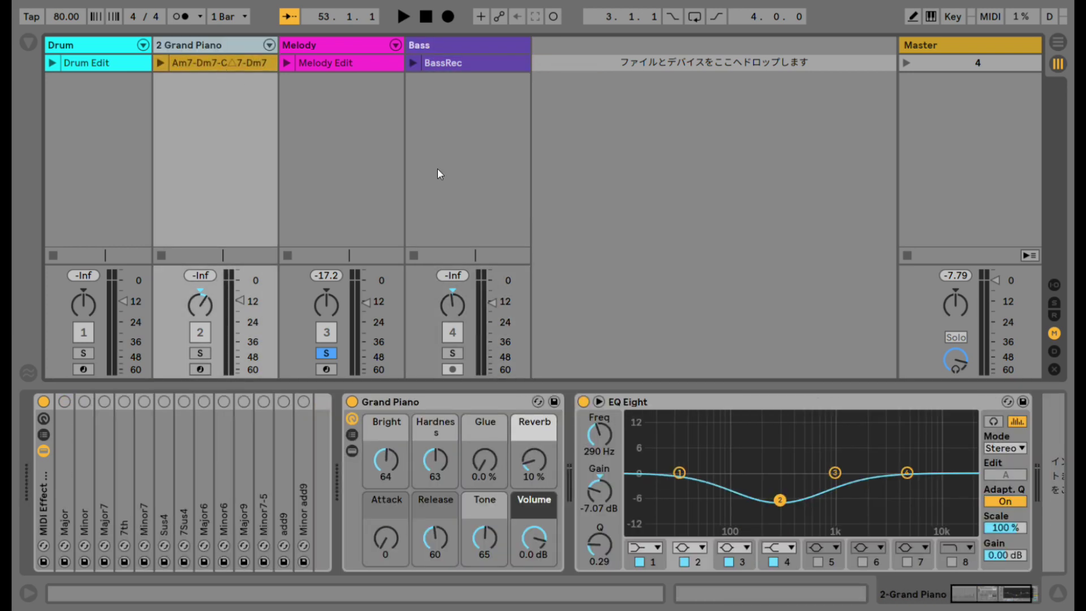
# Step: Move the whole of scene 4 from the Session View into the Arrangement View, placing its four clips at bar 5
pyautogui.click(930, 63)
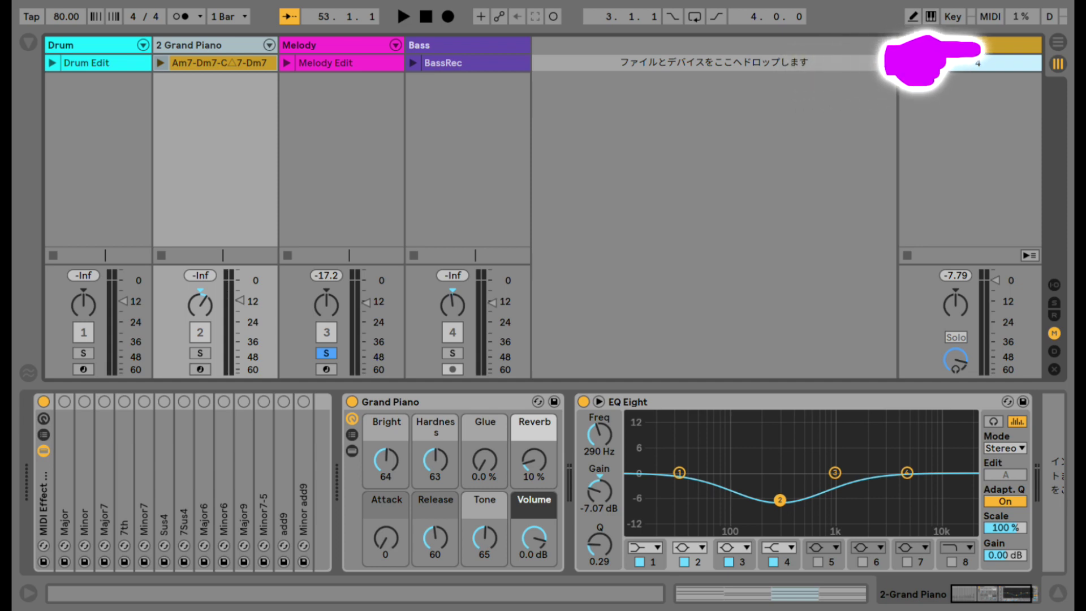
pyautogui.press('Tab')
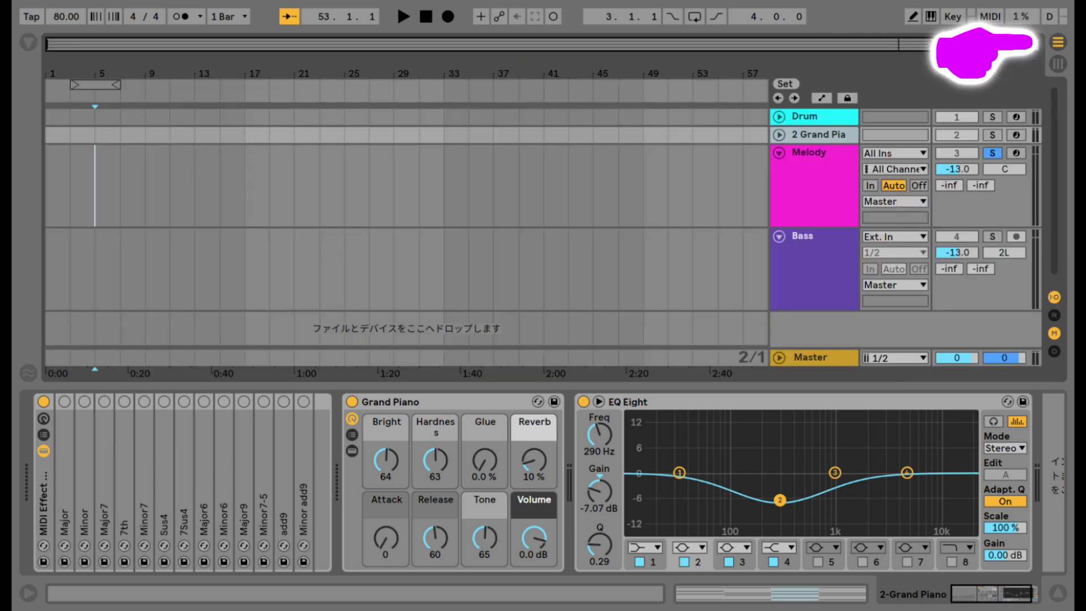
pyautogui.moveTo(396, 238); pyautogui.dragTo(147, 238)
pyautogui.press('Left')
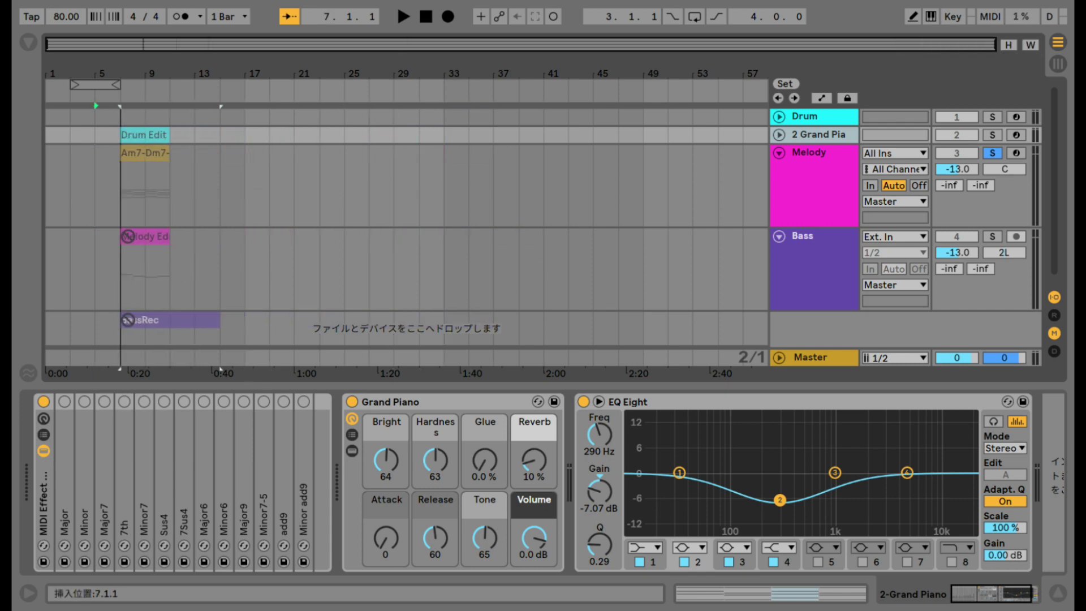
pyautogui.press('Left')
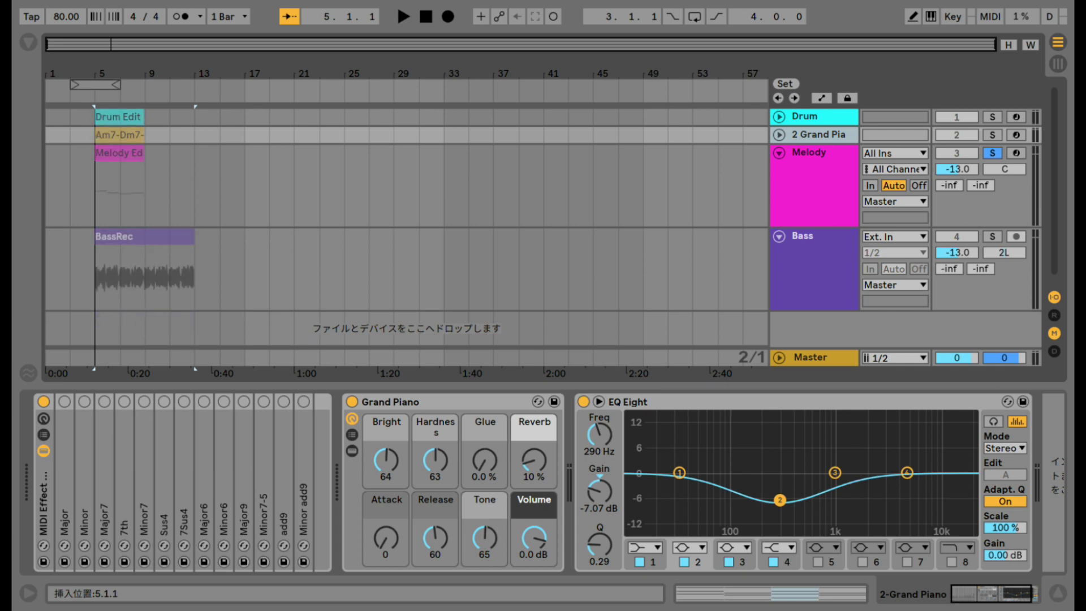
# Step: Duplicate the Drum Edit, piano chord and Melody Edit clips once each so they run to bar 13 like the BassRec clip
pyautogui.click(105, 118)
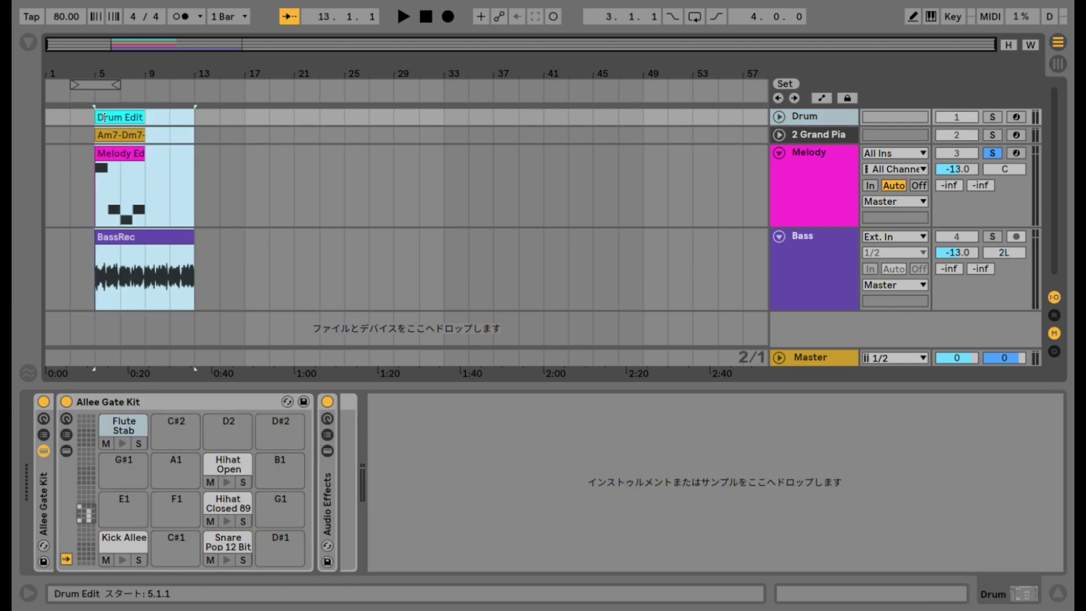
pyautogui.moveTo(111, 70); pyautogui.dragTo(111, 113)
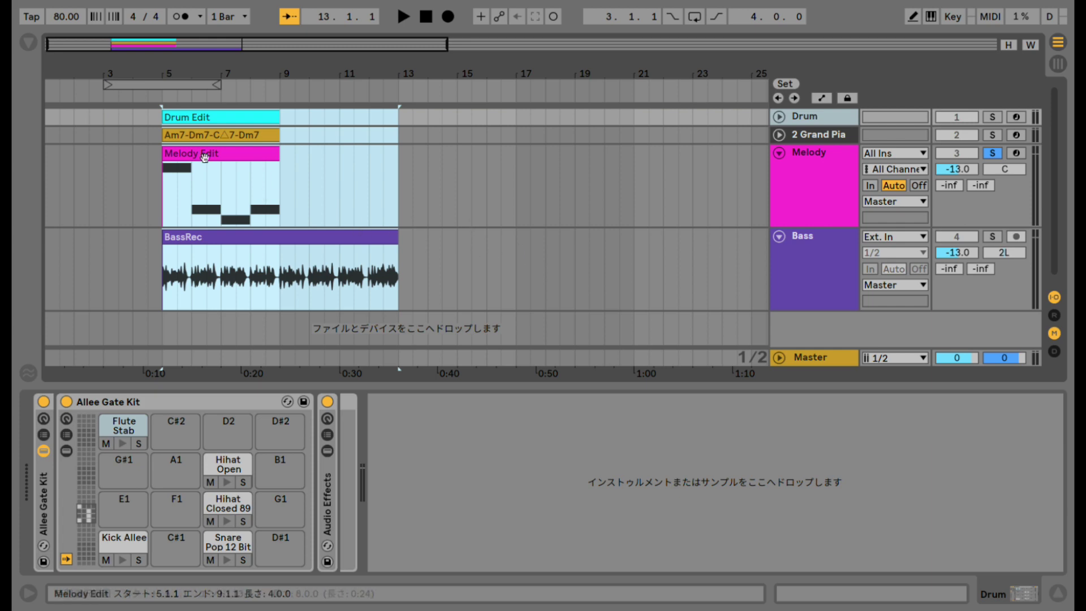
pyautogui.click(218, 118)
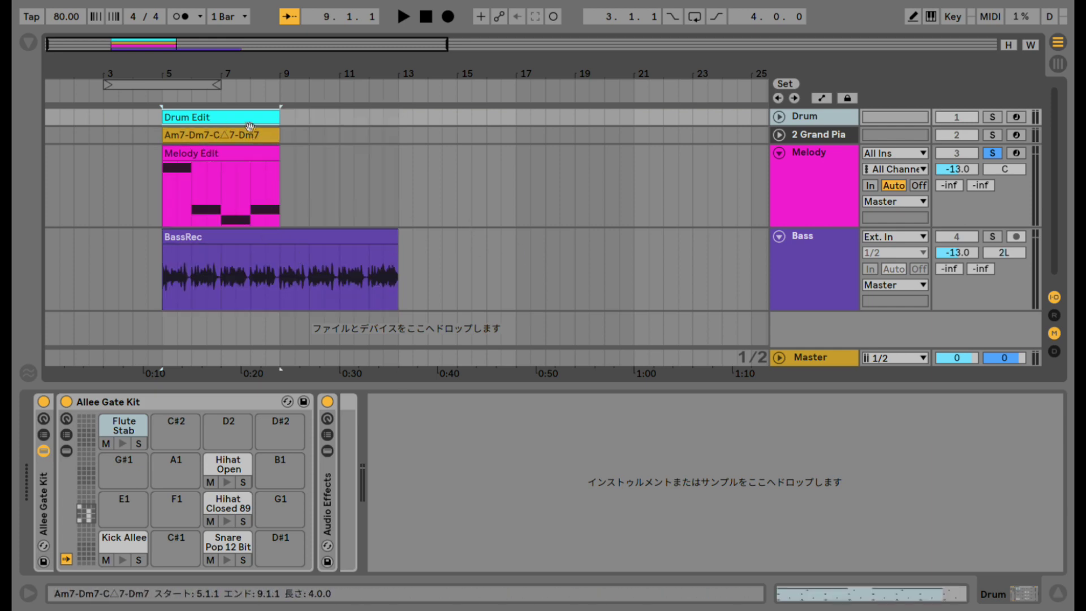
pyautogui.click(241, 154)
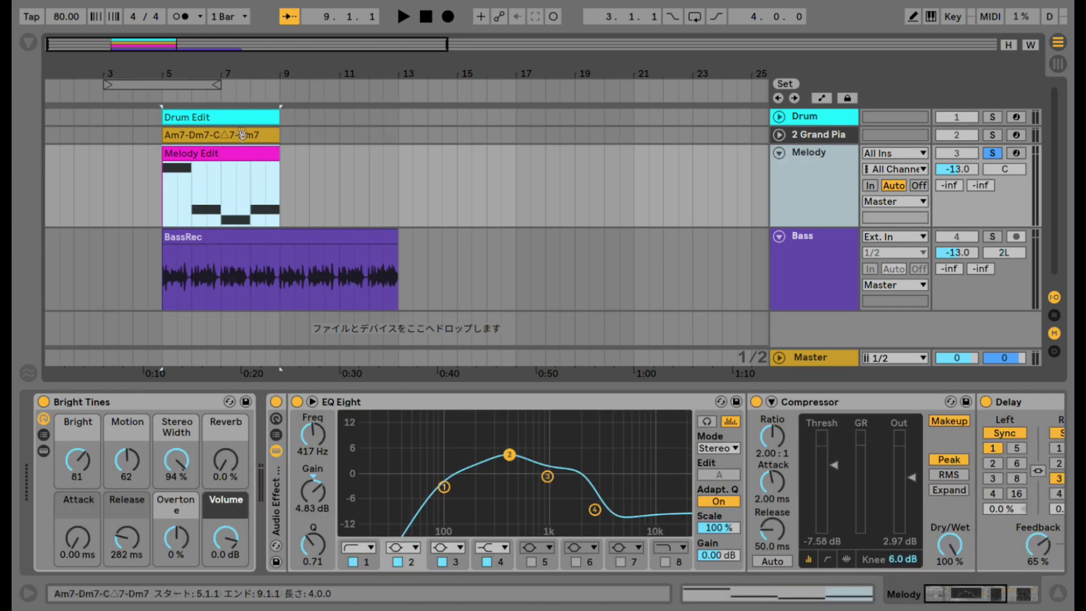
pyautogui.click(241, 116)
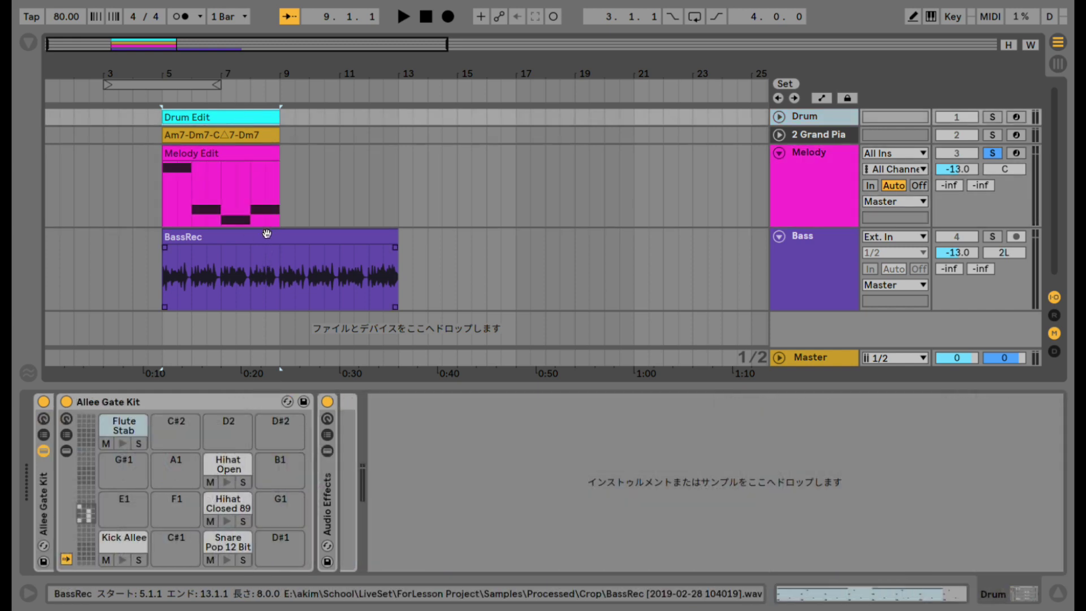
pyautogui.click(267, 234)
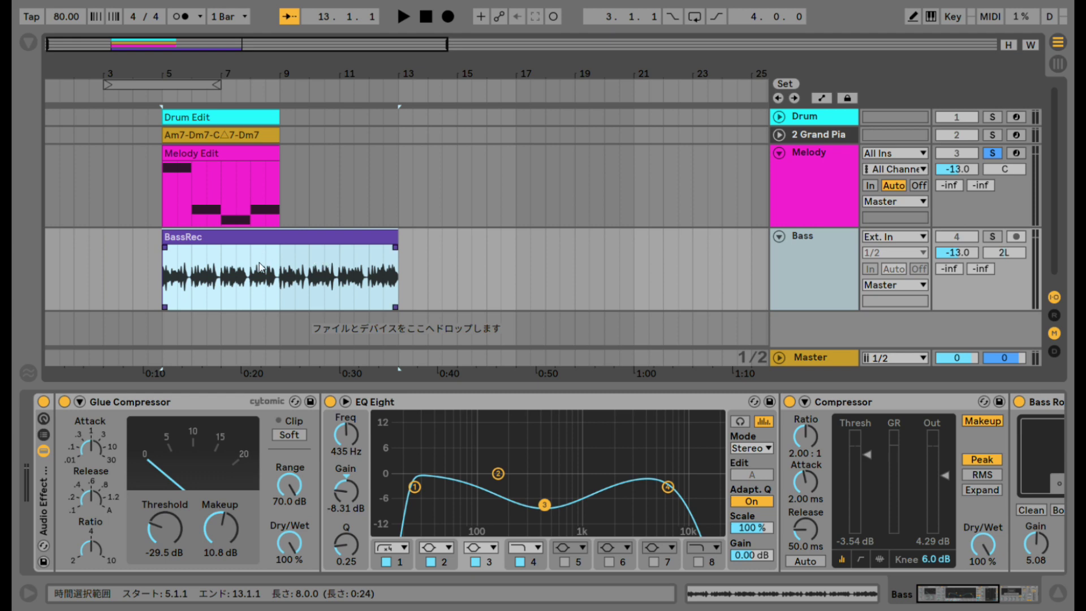
pyautogui.click(246, 117)
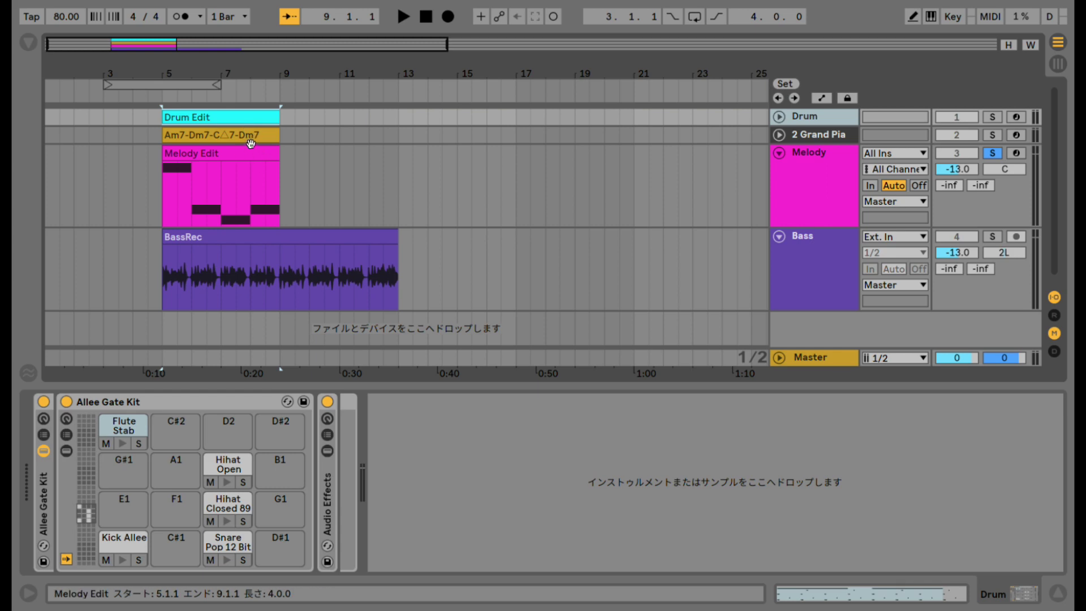
pyautogui.hotkey('ctrl', 'd')
pyautogui.click(250, 136)
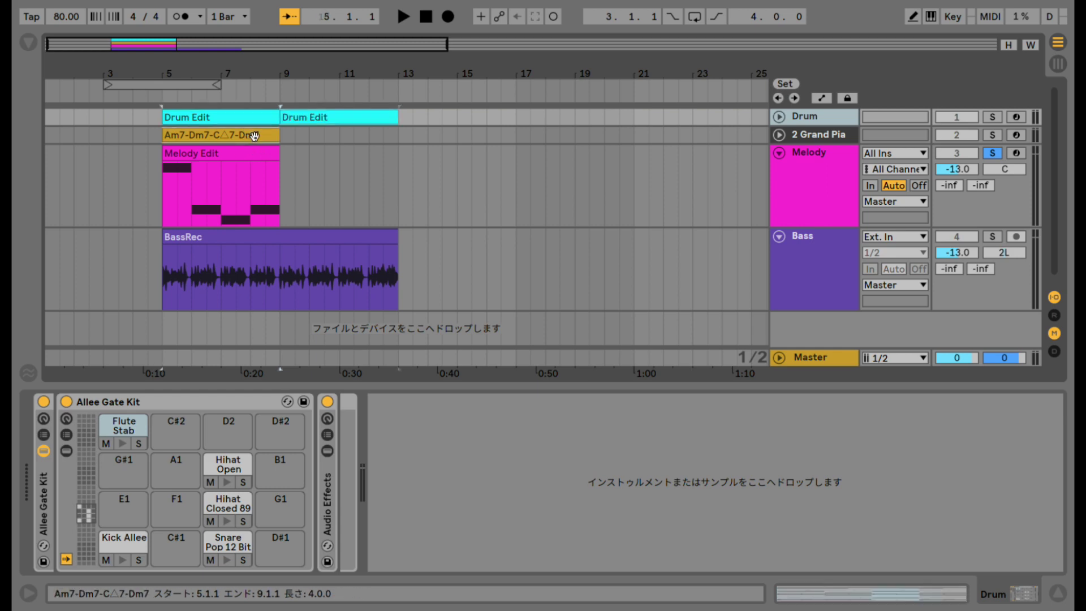
pyautogui.click(253, 154)
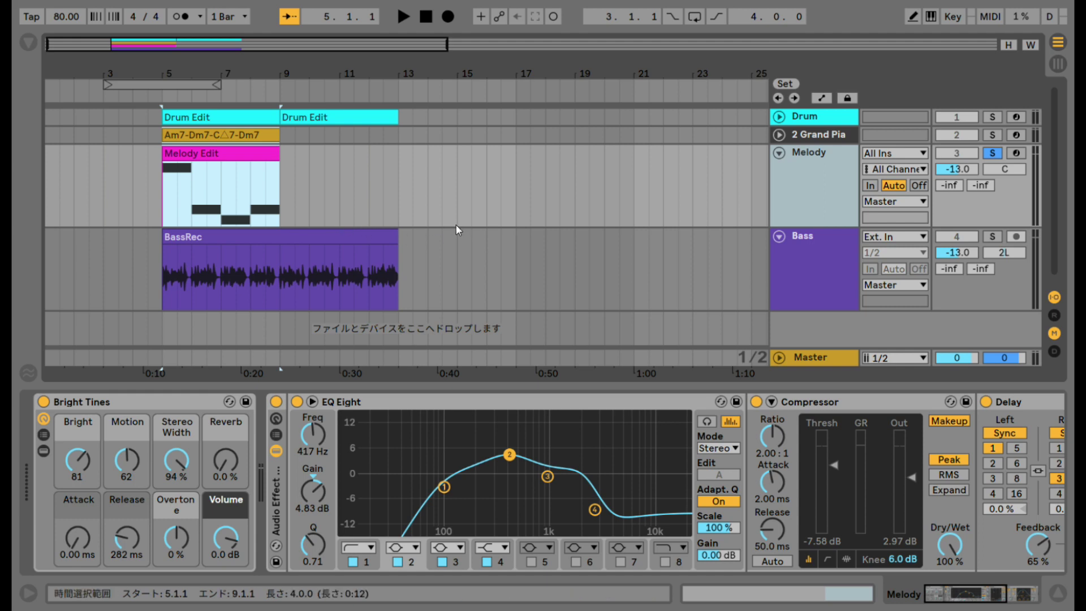
pyautogui.hotkey('ctrl', 'd')
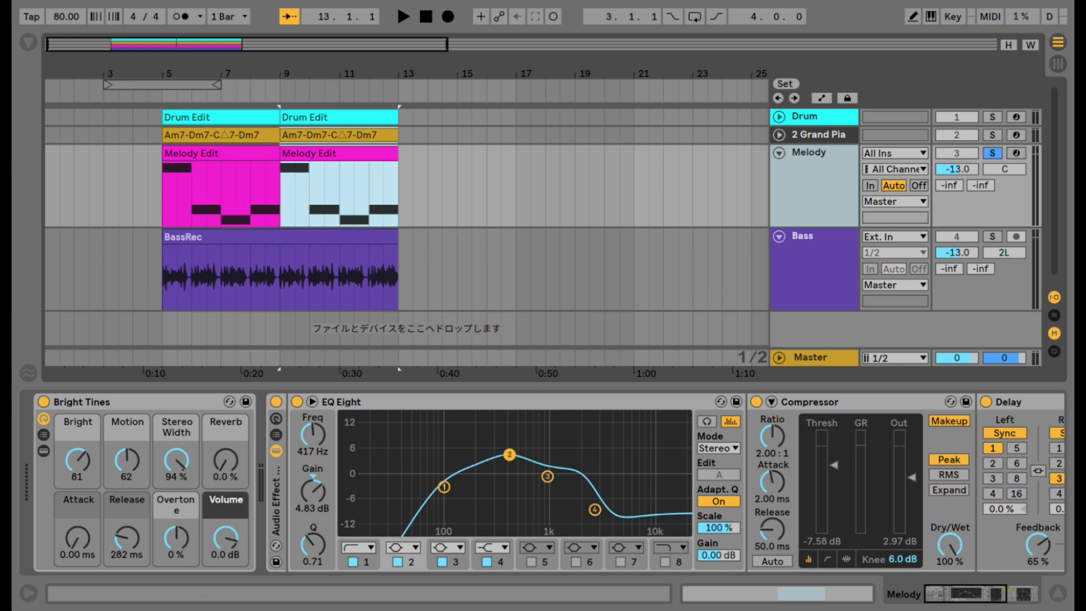
# Step: Switch to the MakeAMusic notes in Atom, read the item on the Back to Arrangement button, and return to Ableton Live
pyautogui.click(113, 605)
pyautogui.click(518, 548)
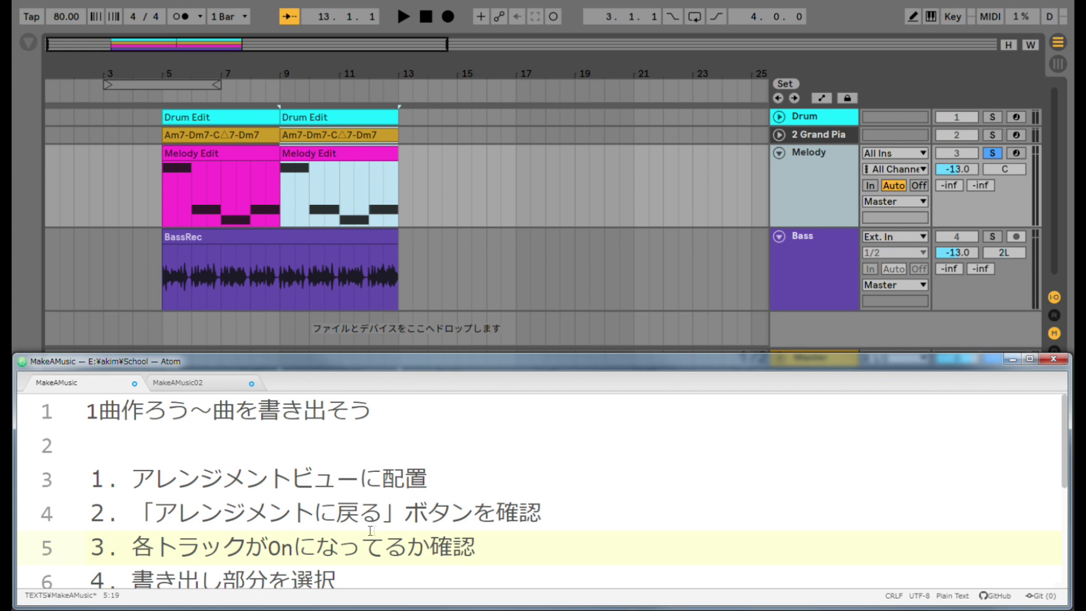
pyautogui.click(515, 64)
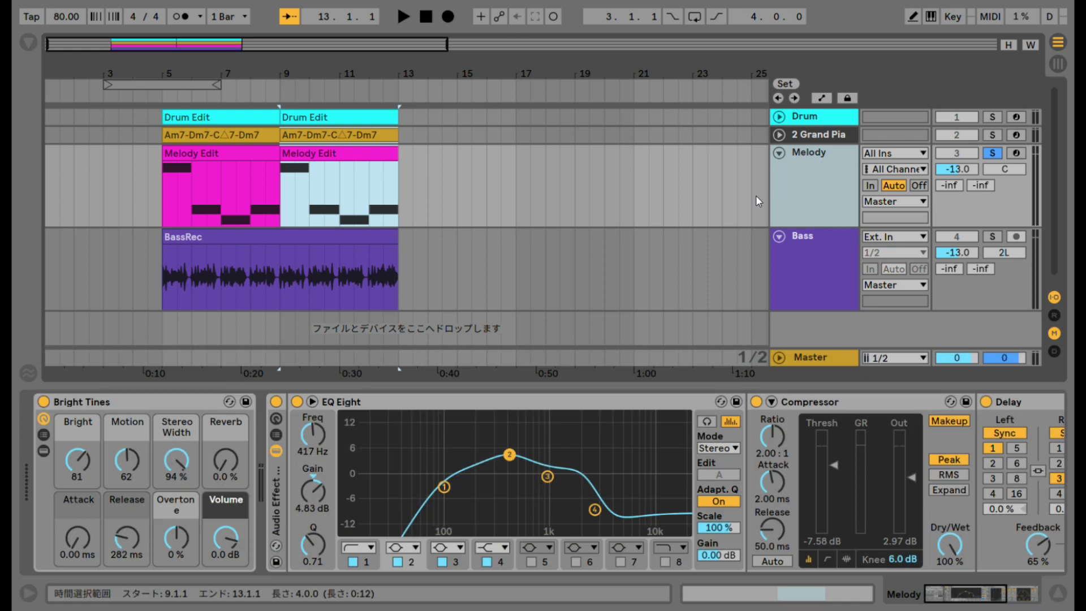
# Step: Launch scene 4 in the Session View and go back to the Arrangement View
pyautogui.press('Tab')
pyautogui.click(907, 61)
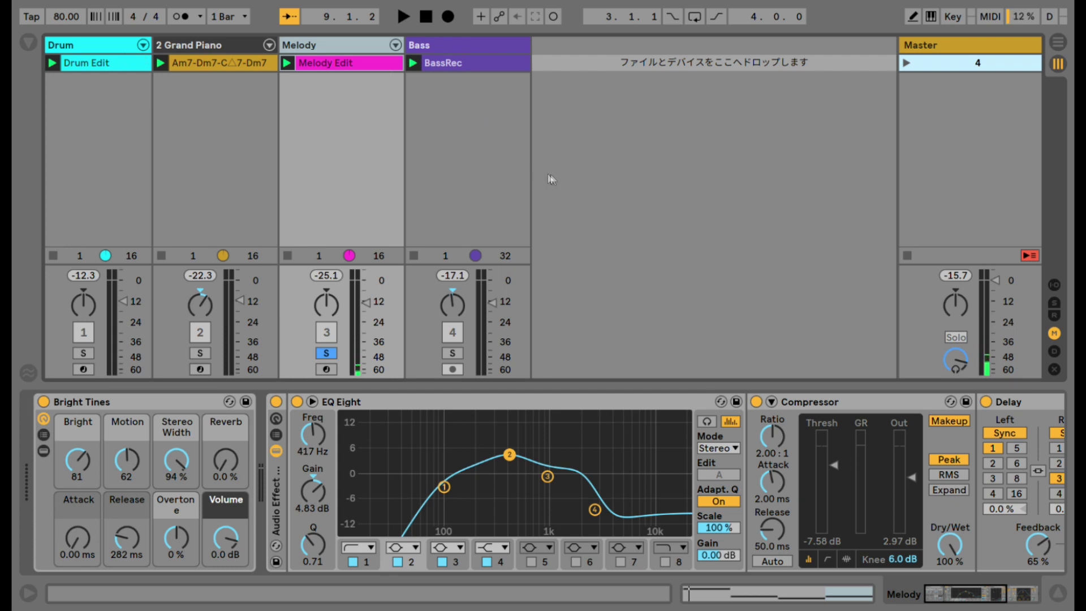
pyautogui.press('Tab')
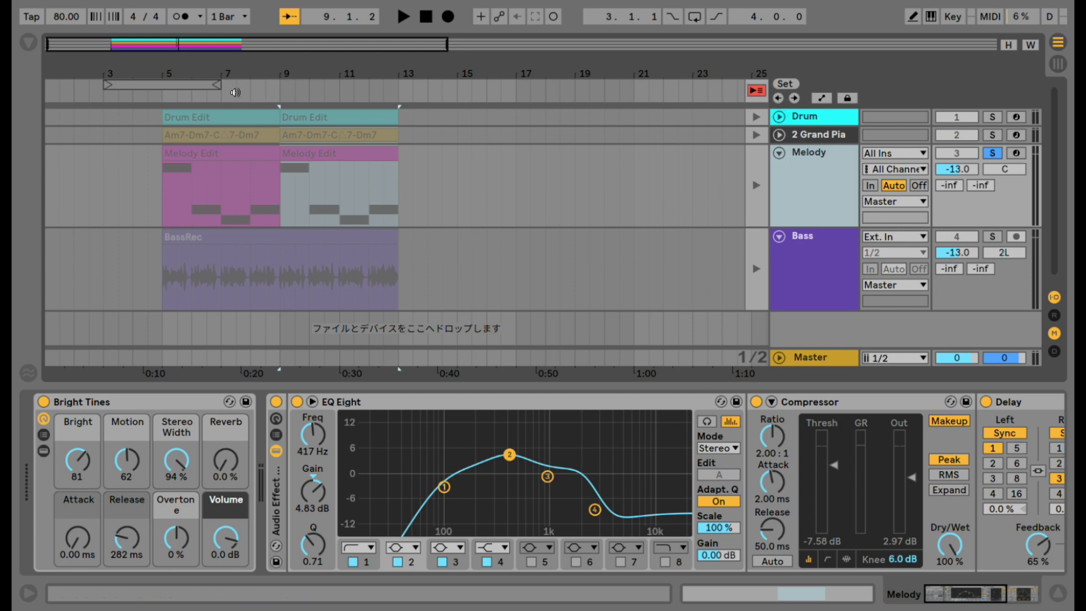
# Step: Audition the greyed-out arrangement from around bar 5, checking the playing clips in the Session View, and stop playback
pyautogui.click(202, 93)
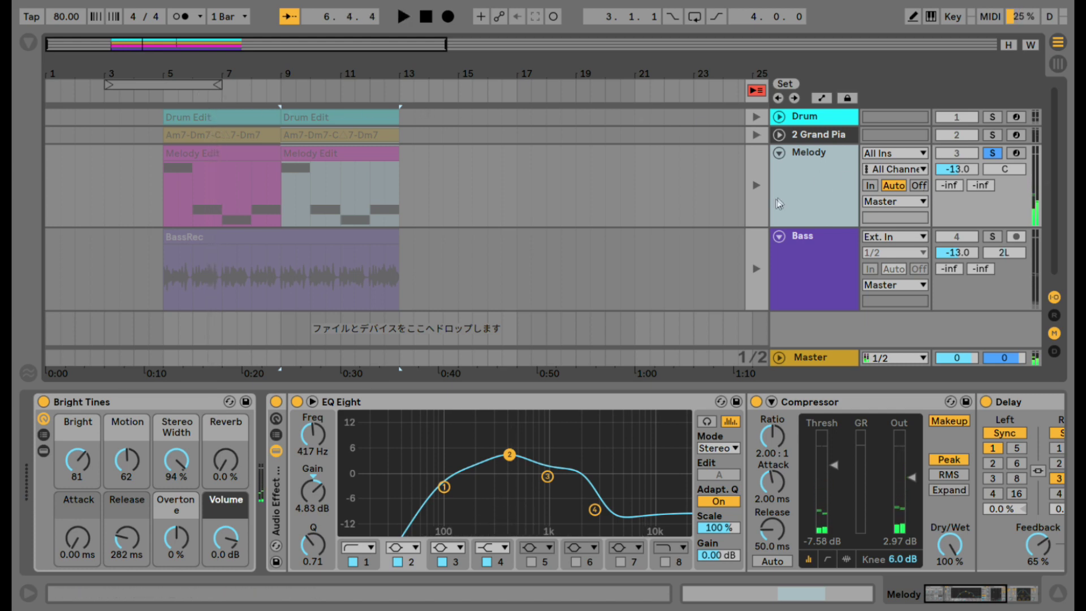
pyautogui.press('Tab')
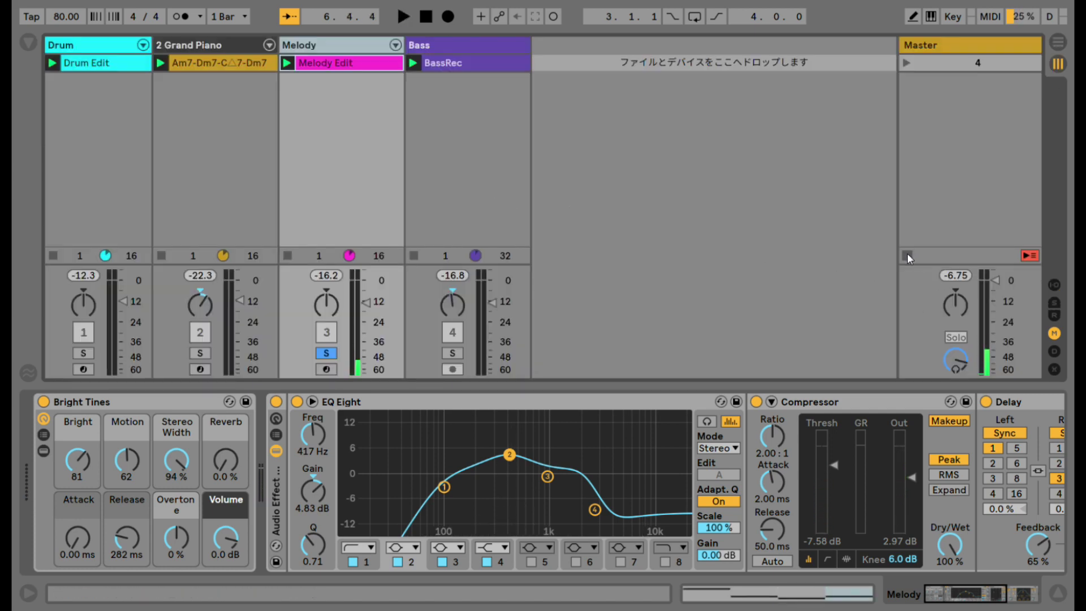
pyautogui.press('space')
pyautogui.press('Tab')
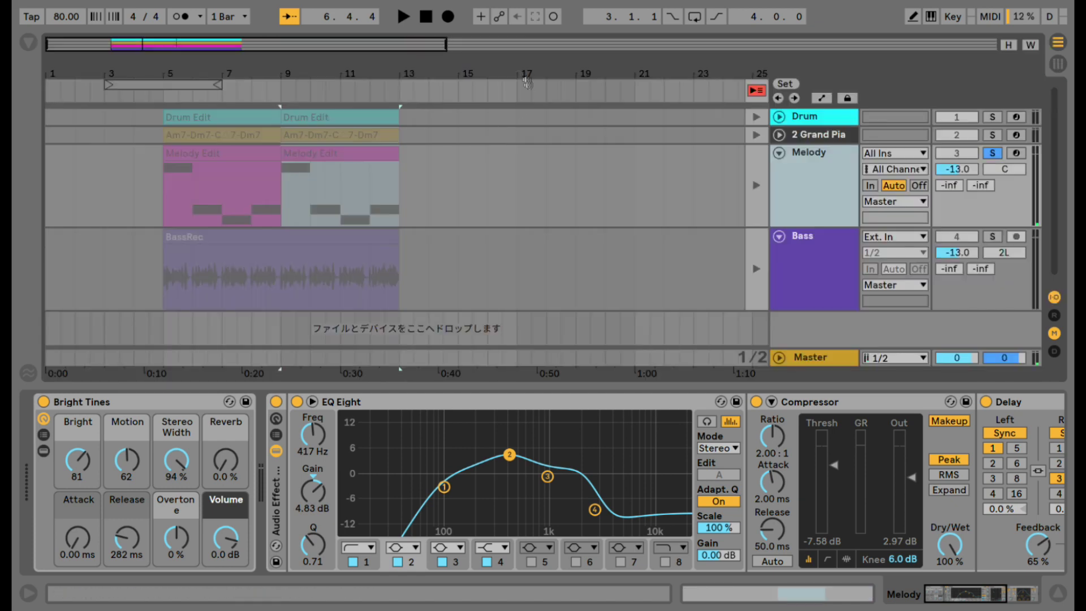
pyautogui.click(185, 97)
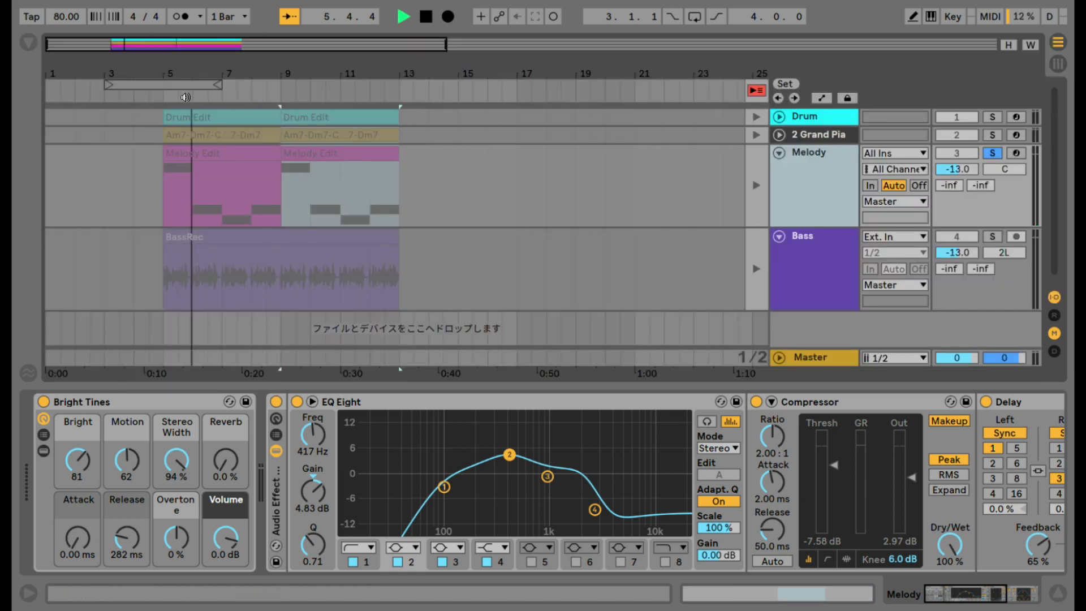
pyautogui.click(427, 18)
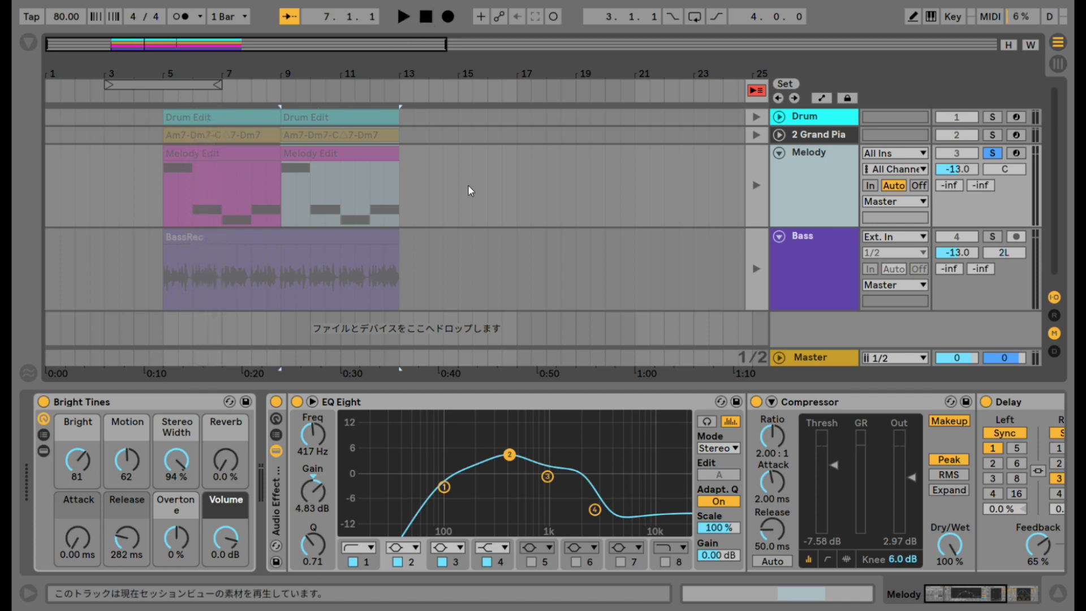
# Step: Return all tracks to arrangement playback, play the arrangement from around bar 5, and stop it
pyautogui.click(758, 92)
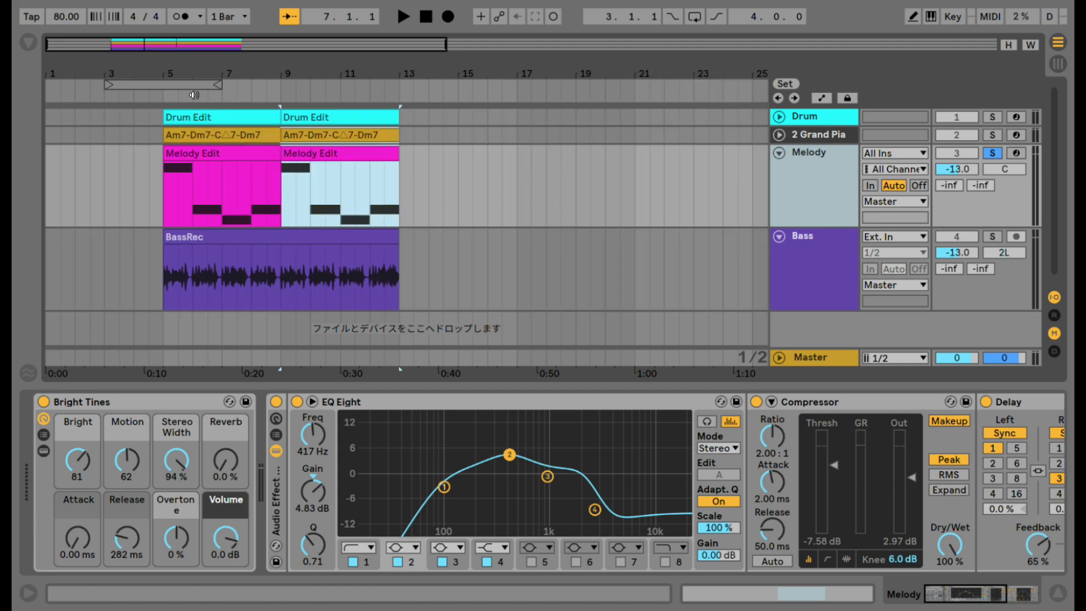
pyautogui.press('space')
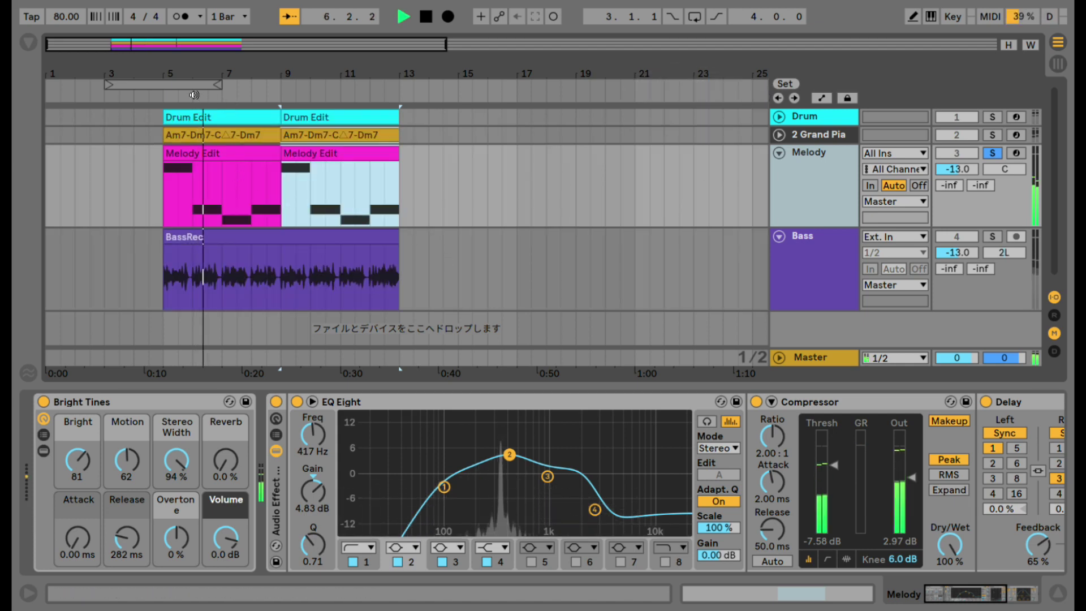
pyautogui.click(426, 16)
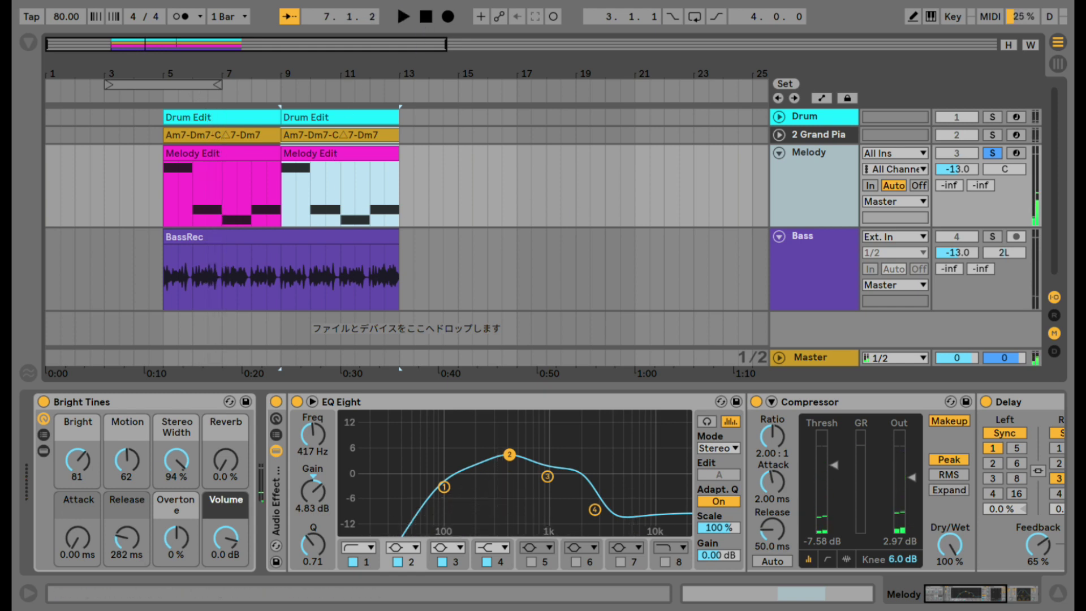
# Step: Highlight item 3 of the MakeAMusic notes in Atom, about checking that every track is on, and return to Ableton Live
pyautogui.moveTo(146, 610)
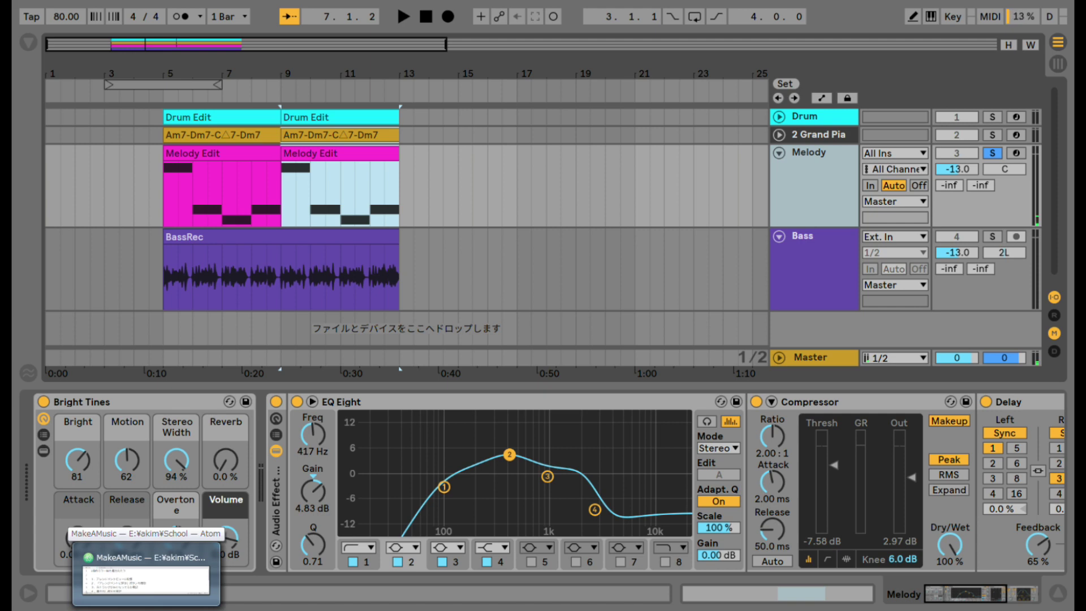
pyautogui.click(146, 572)
pyautogui.scroll(-1, 552, 532)
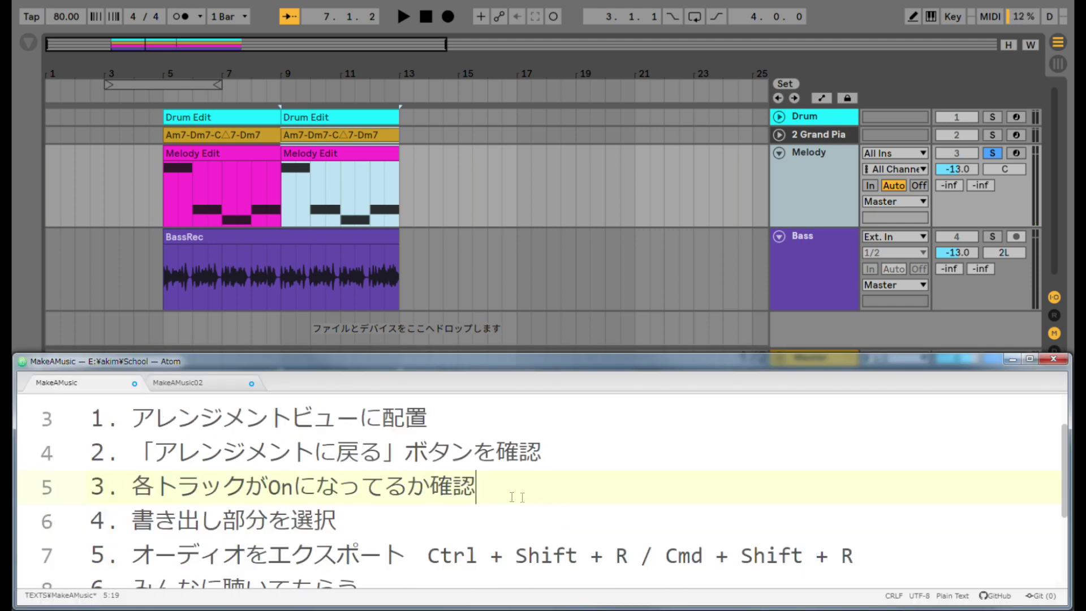
pyautogui.doubleClick(501, 486)
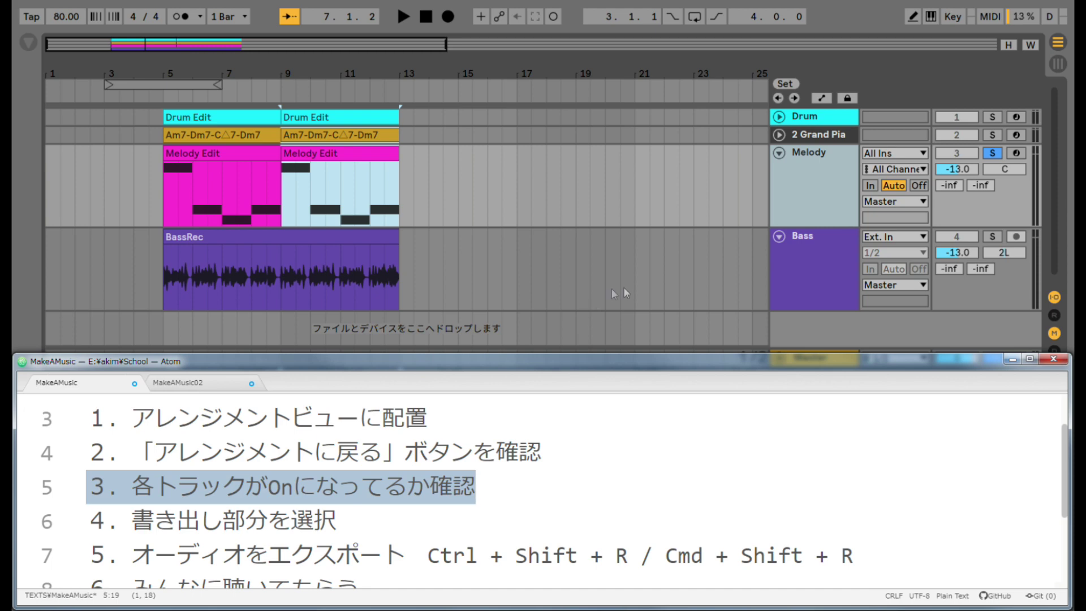
pyautogui.hotkey('alt', 'Tab')
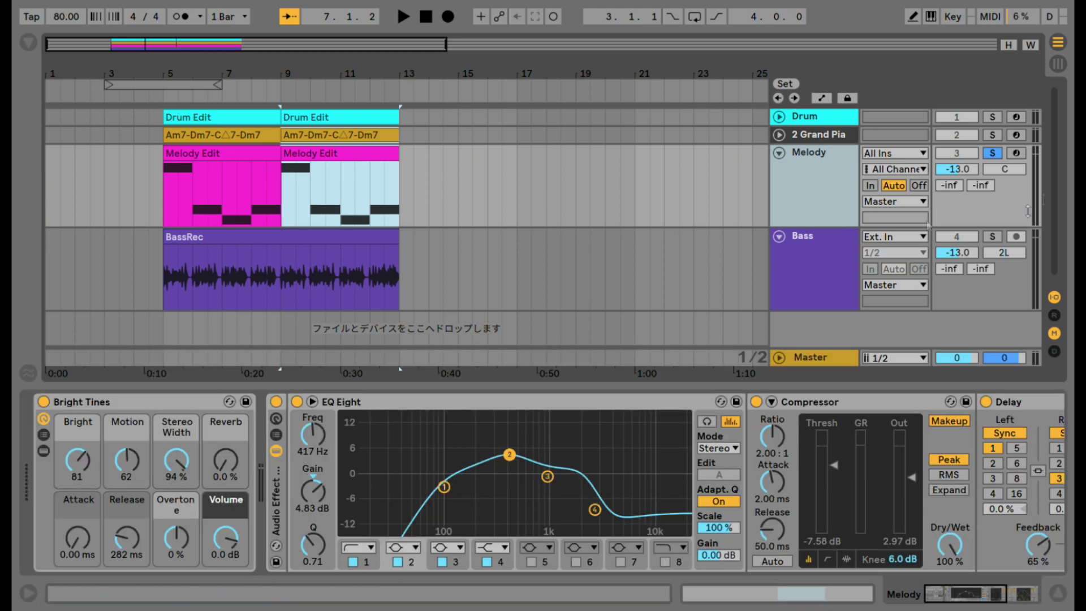
# Step: Turn off solo on the Melody track so that all four tracks are active again
pyautogui.click(993, 154)
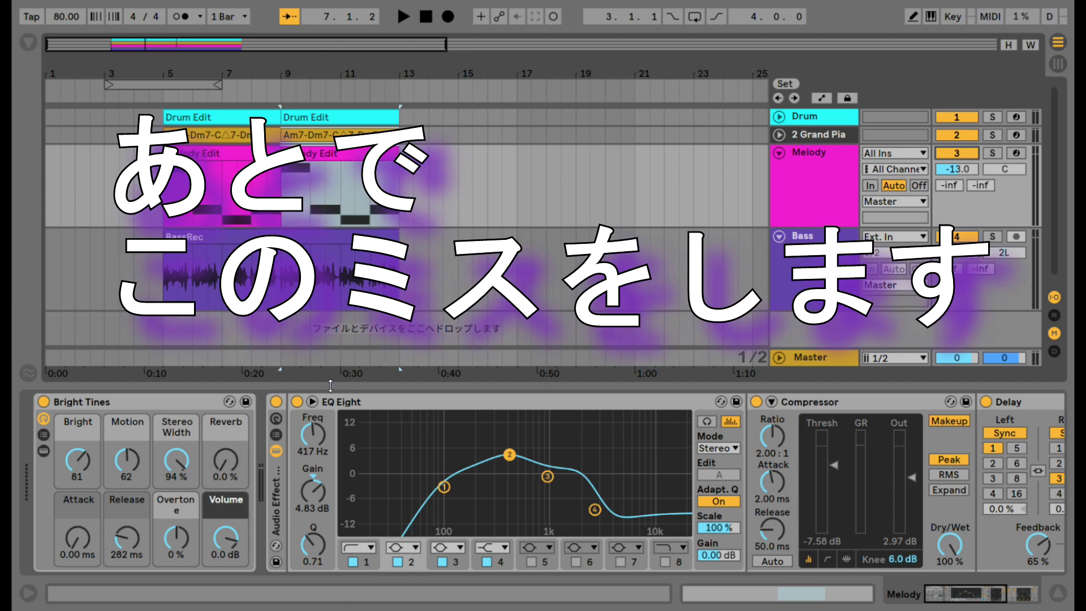
pyautogui.moveTo(146, 609)
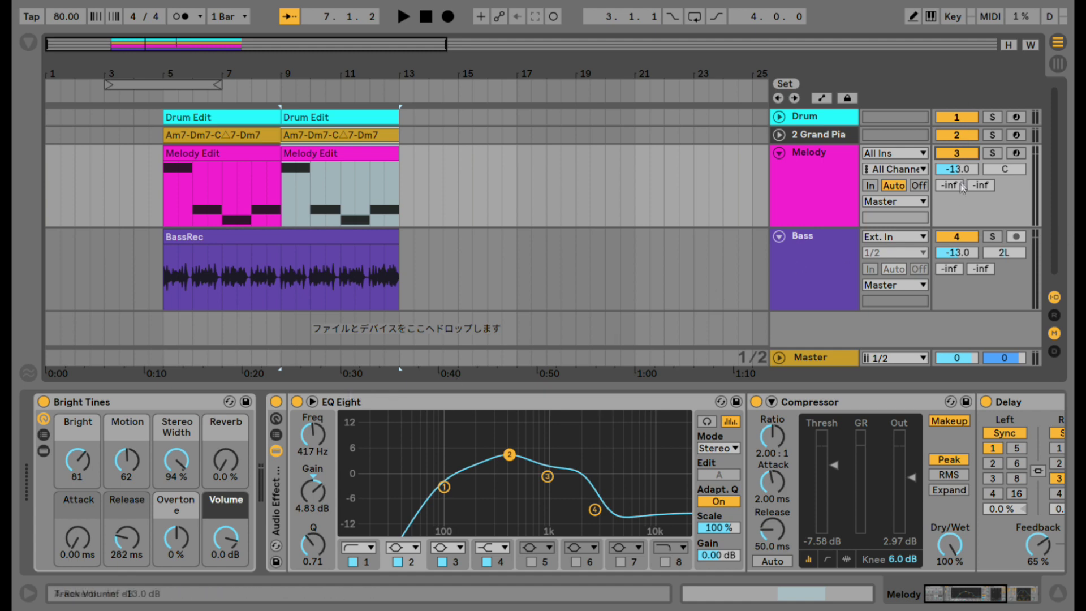
# Step: Switch to Atom and highlight item 4 of the MakeAMusic notes, about selecting the part to export
pyautogui.hotkey('alt', 'Tab')
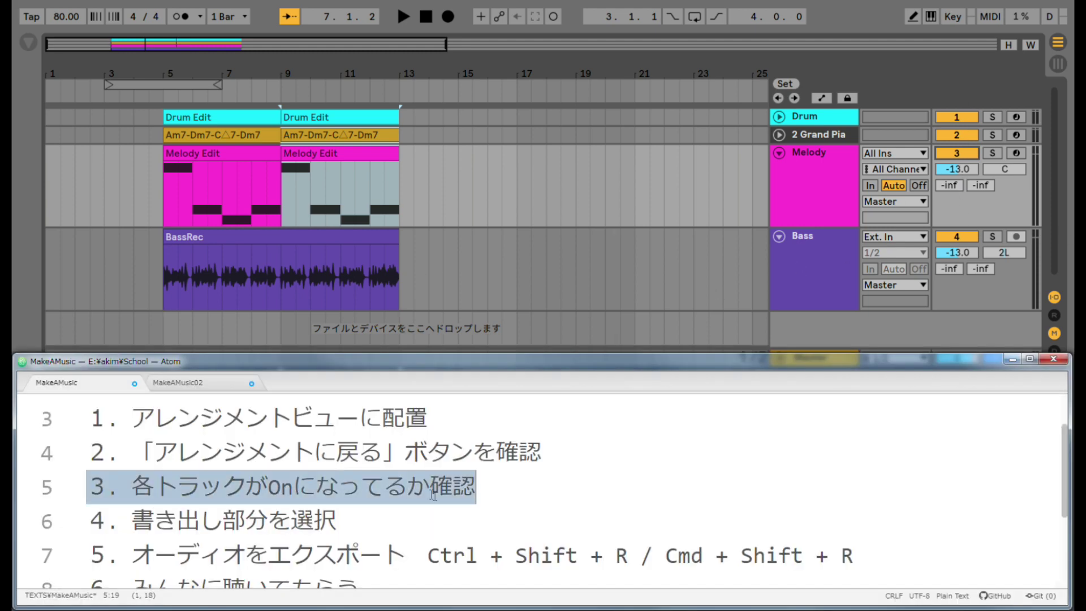
pyautogui.click(391, 526)
pyautogui.moveTo(382, 509); pyautogui.dragTo(85, 487)
pyautogui.click(401, 520)
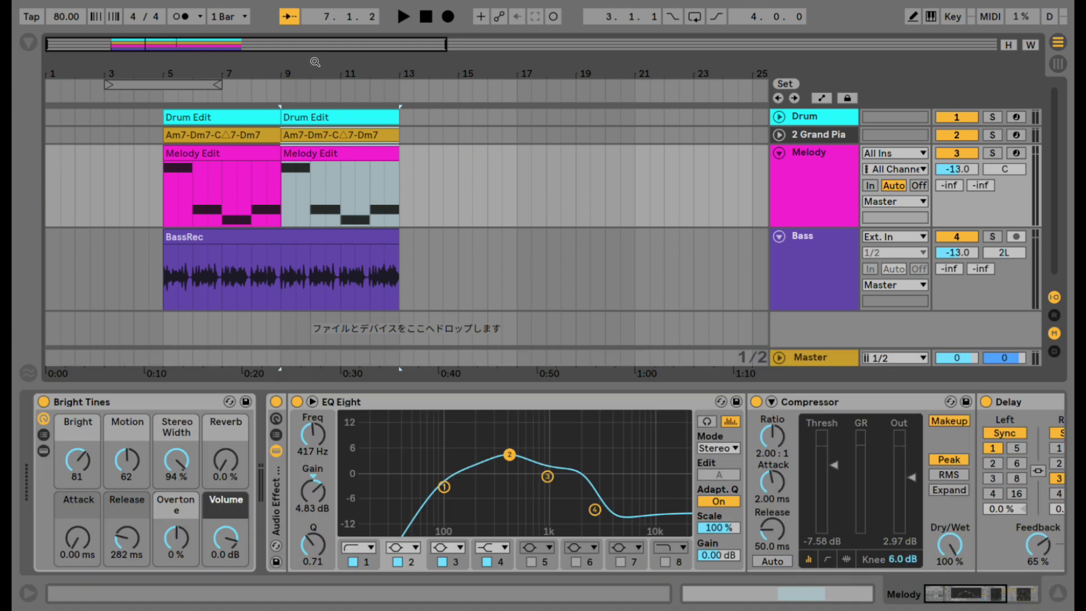
# Step: Return to Ableton Live and select the BassRec clip, followed by the first Melody Edit clip, as example export ranges
pyautogui.click(315, 56)
pyautogui.click(321, 235)
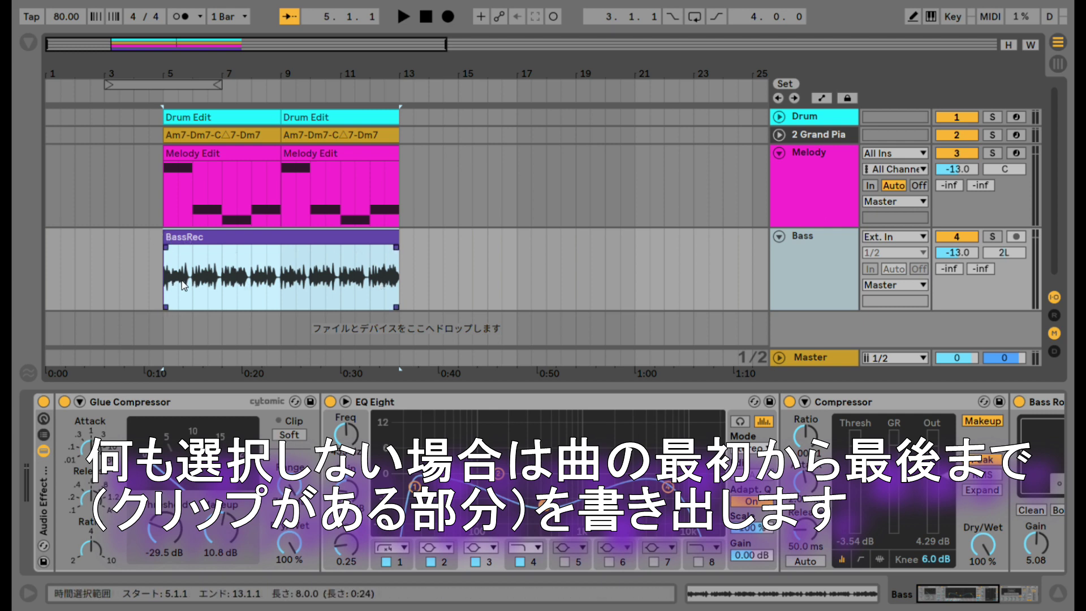
pyautogui.click(233, 151)
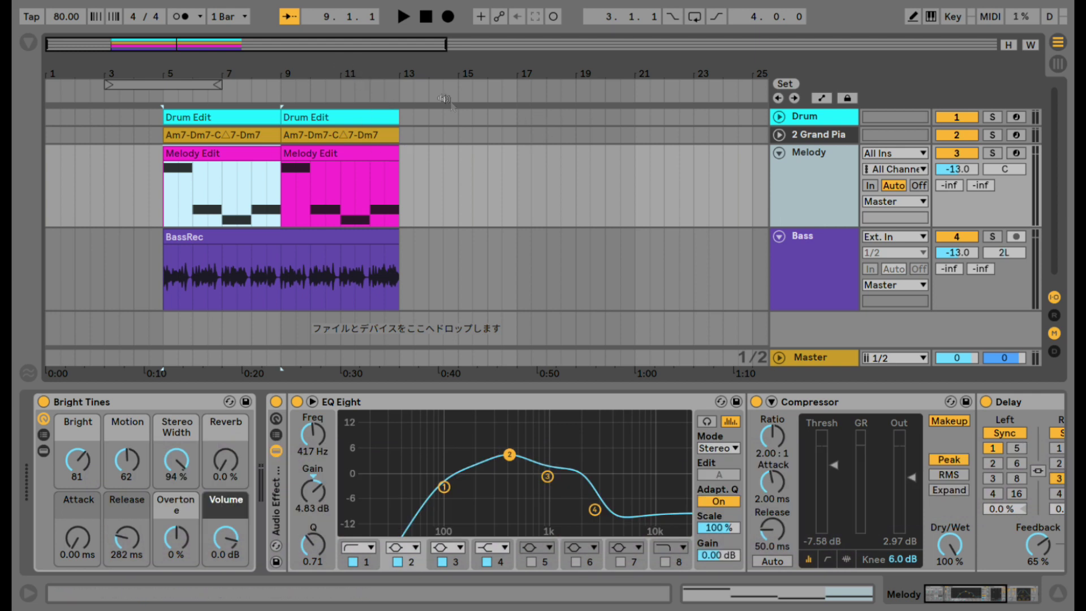
# Step: Solo the Melody track, play from about bar 12 to hear its tail, set the insert marker at 15.3.1, and stop playback
pyautogui.click(992, 153)
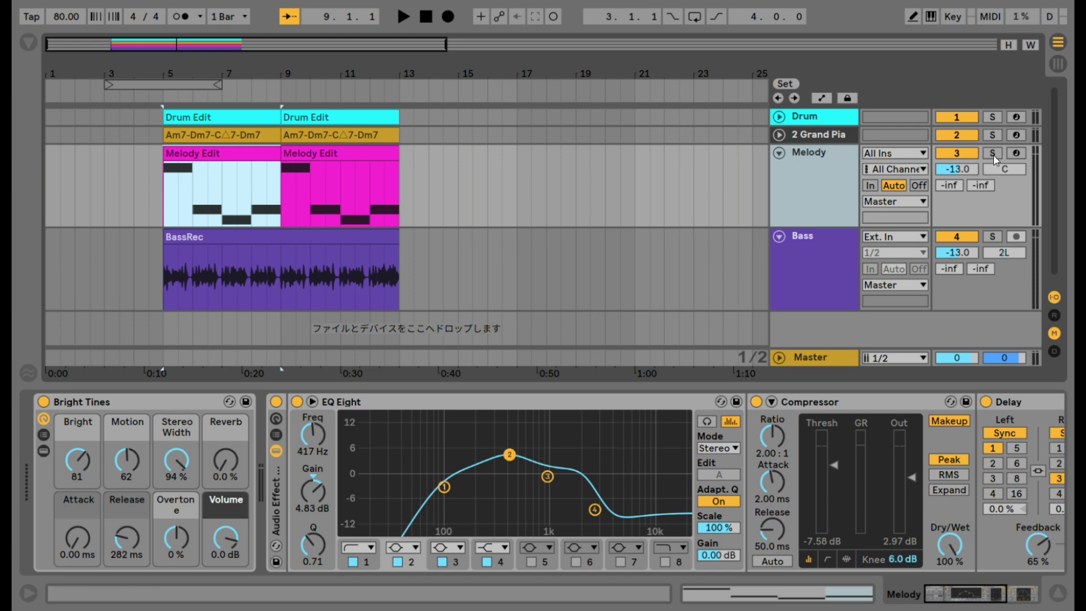
pyautogui.click(368, 91)
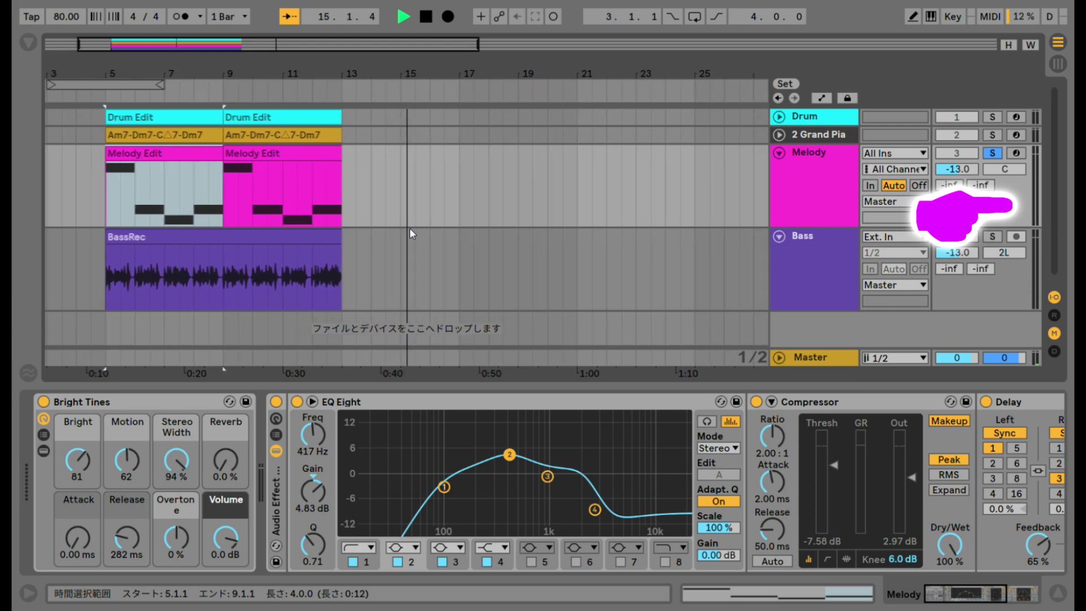
pyautogui.click(401, 208)
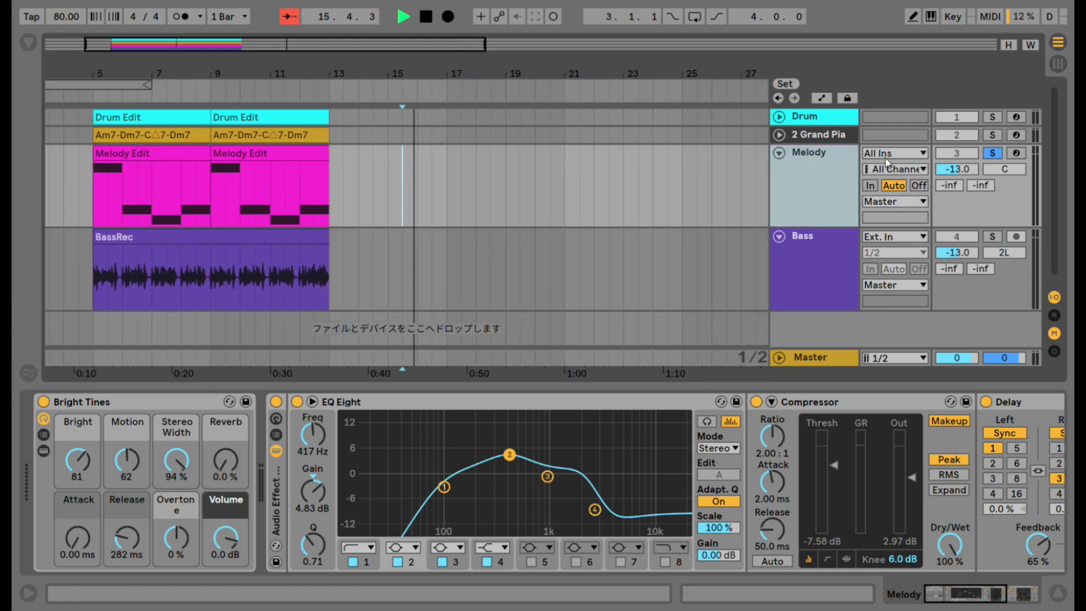
pyautogui.click(426, 17)
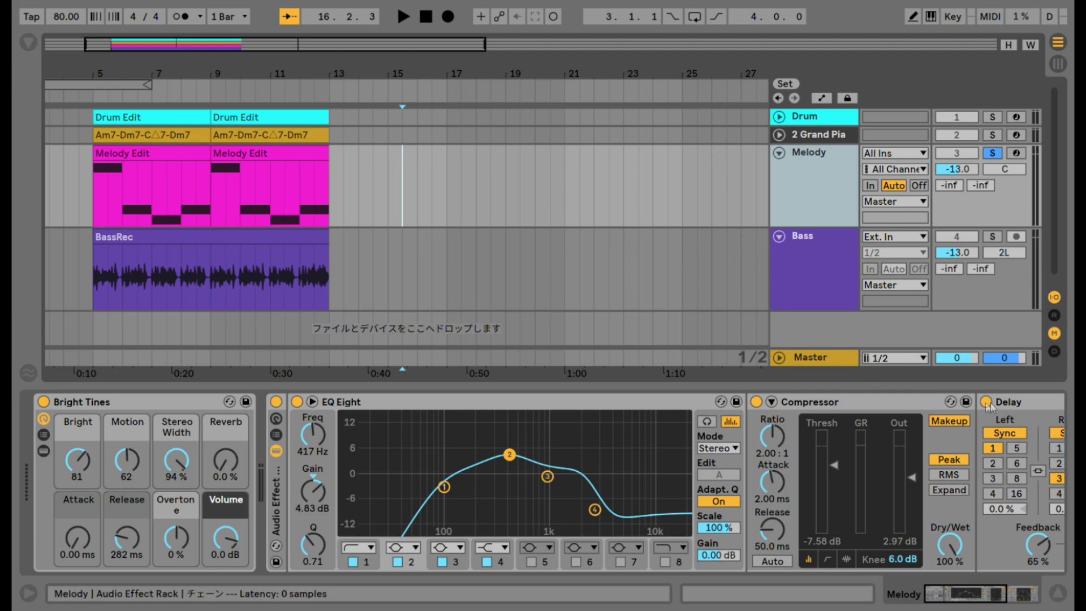
# Step: Hide the device view and unfold the Master track to show its full lane
pyautogui.click(1063, 594)
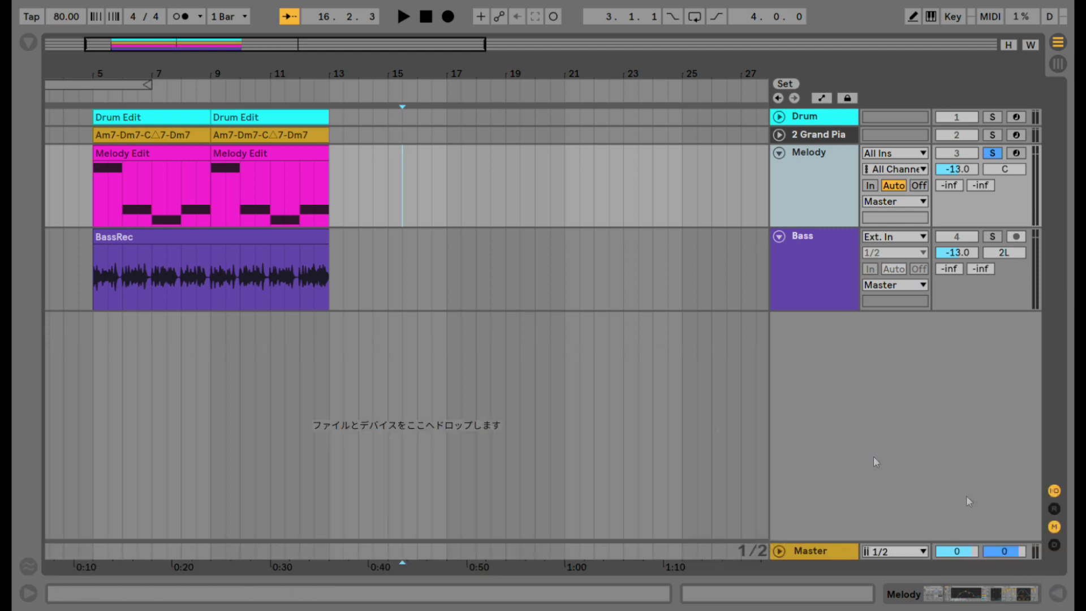
pyautogui.click(779, 550)
pyautogui.click(806, 524)
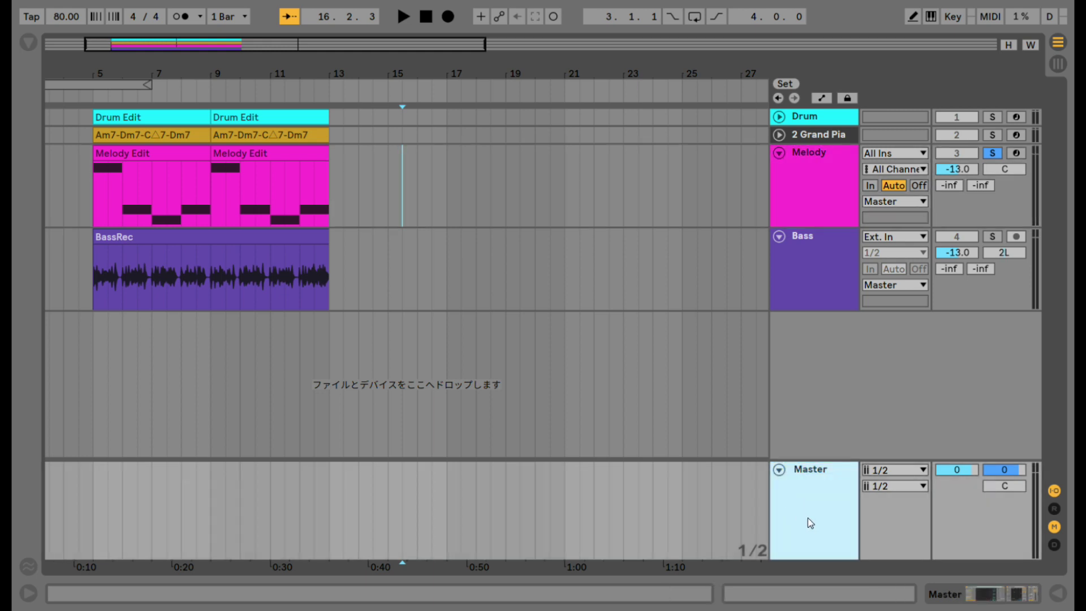
# Step: Show automation and draw a Master track volume fade-out from 0.0 dB at bar 14 to -inf dB at 15.3.1
pyautogui.press('a')
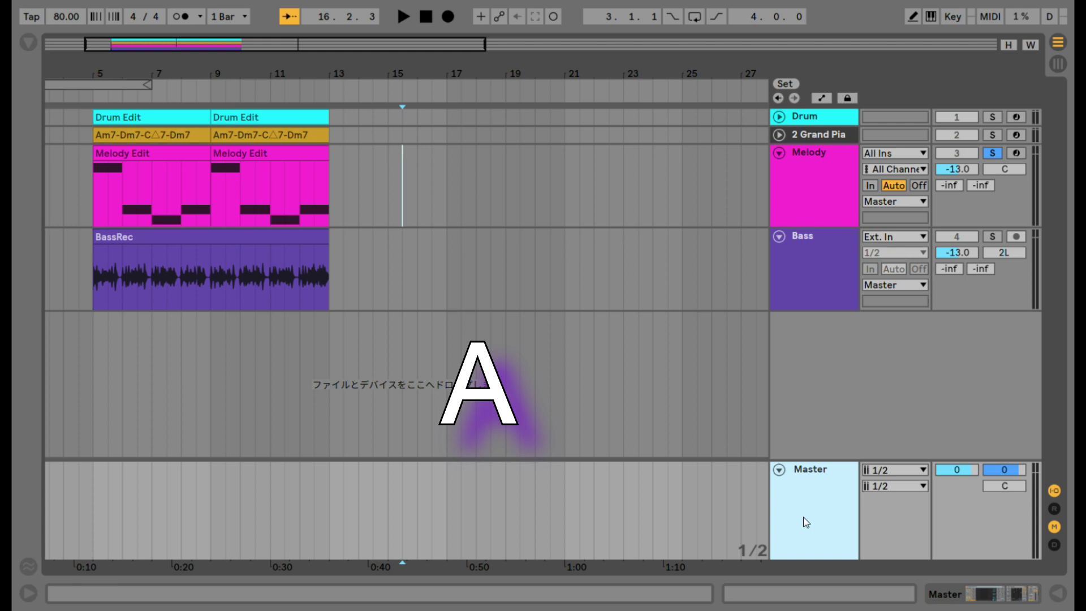
pyautogui.press('a')
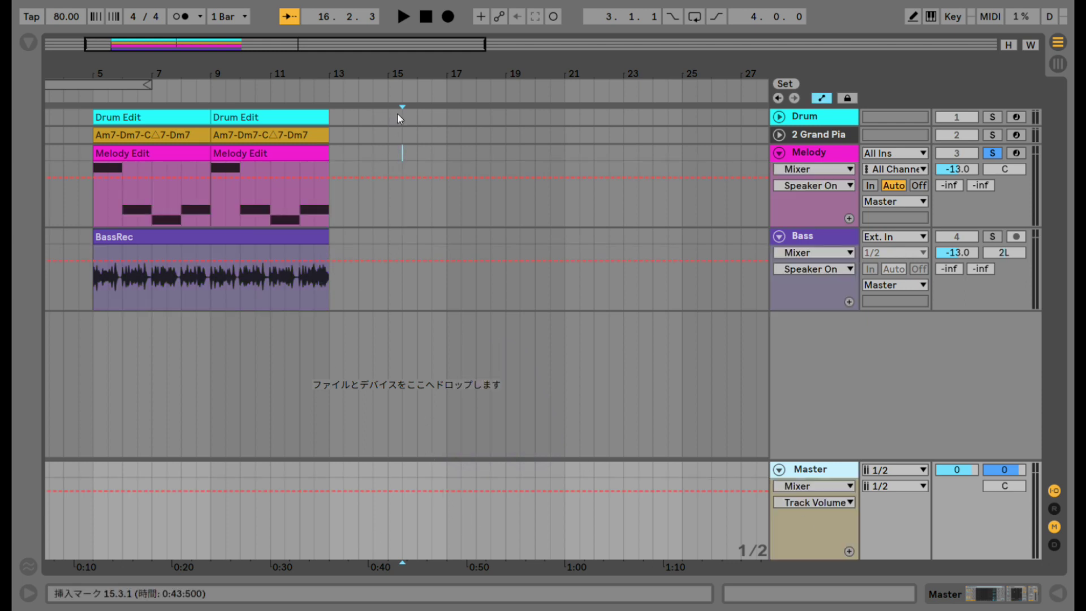
pyautogui.click(358, 491)
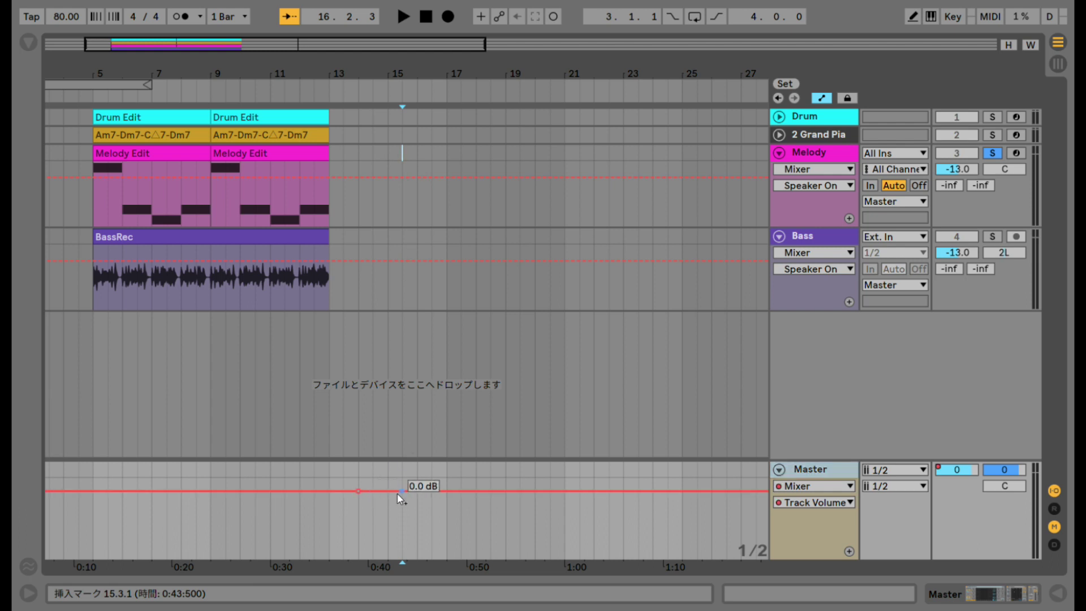
pyautogui.moveTo(405, 490); pyautogui.dragTo(402, 560)
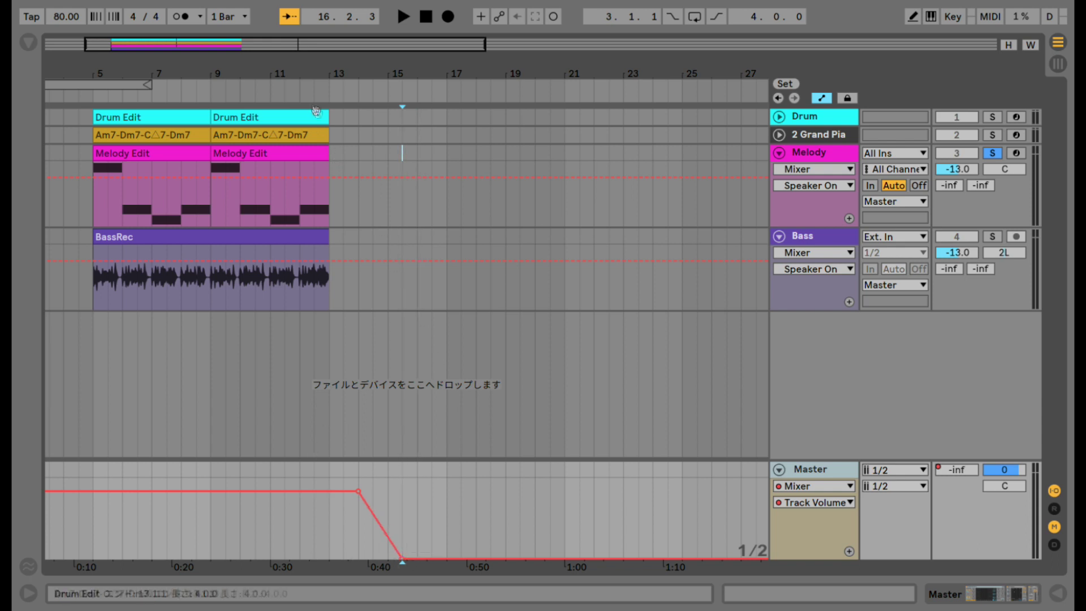
# Step: Select the Master lane's time range from 5.1.1 to 15.3.3, just past the end of the fade-out
pyautogui.moveTo(275, 72); pyautogui.dragTo(332, 65)
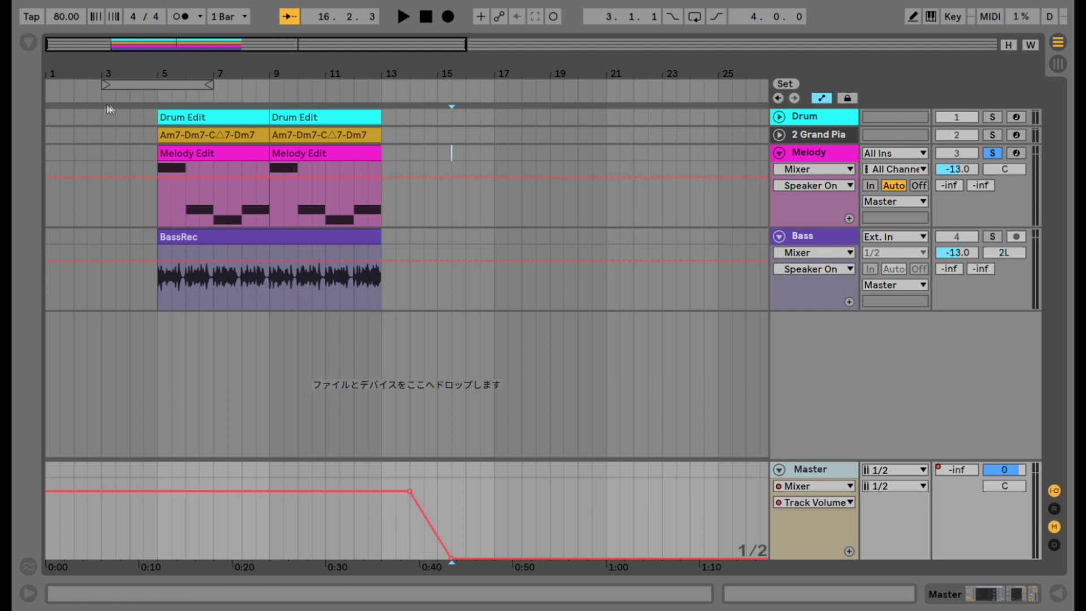
pyautogui.moveTo(453, 64); pyautogui.dragTo(447, 389)
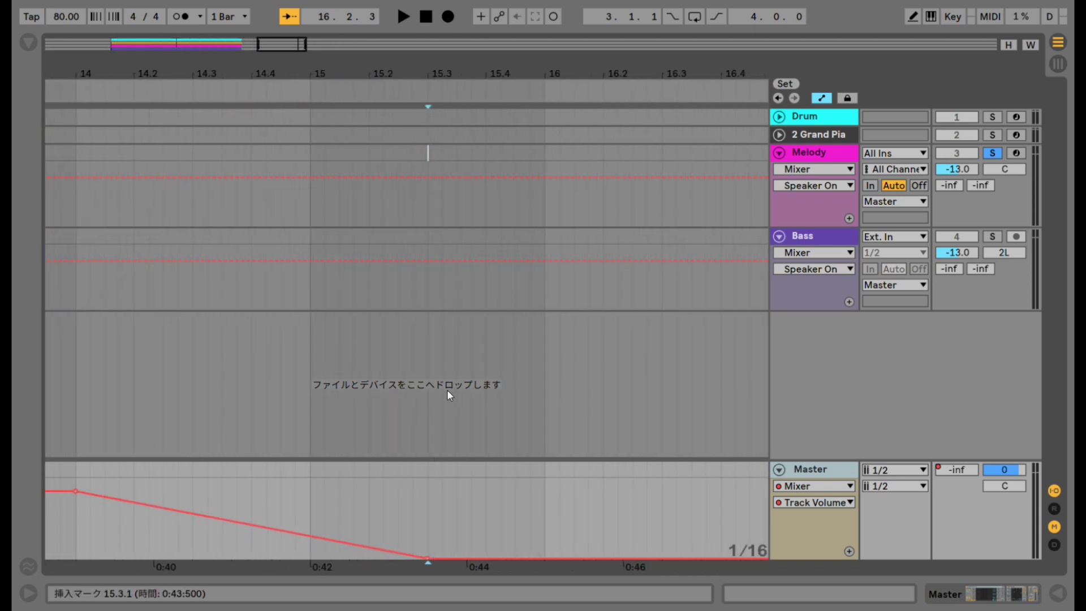
pyautogui.click(443, 519)
pyautogui.click(452, 517)
pyautogui.moveTo(348, 67); pyautogui.dragTo(446, 30)
pyautogui.moveTo(176, 65); pyautogui.dragTo(260, 57)
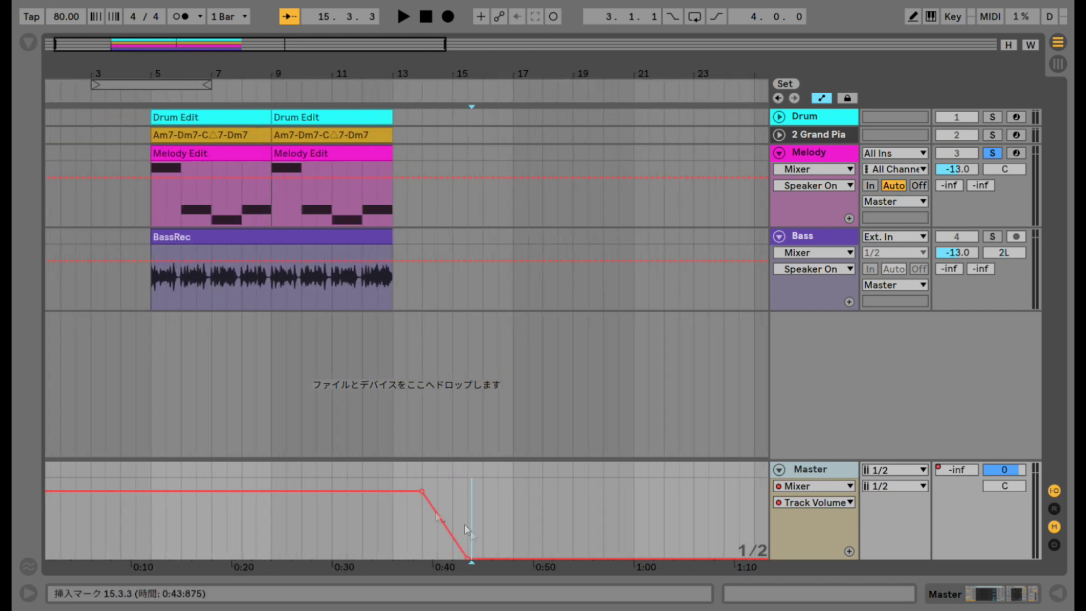
pyautogui.keyDown('shift'); pyautogui.click(152, 518); pyautogui.keyUp('shift')
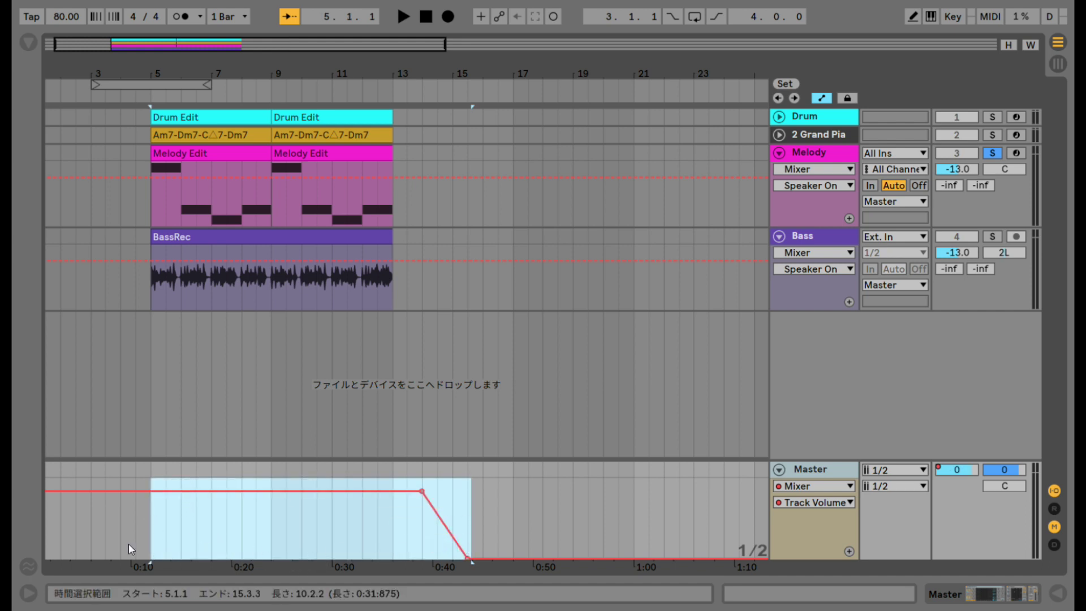
# Step: Check both ends of the Master lane selection and extend its start to 4.4.4, slightly before the first clips
pyautogui.moveTo(471, 74); pyautogui.dragTo(474, 147)
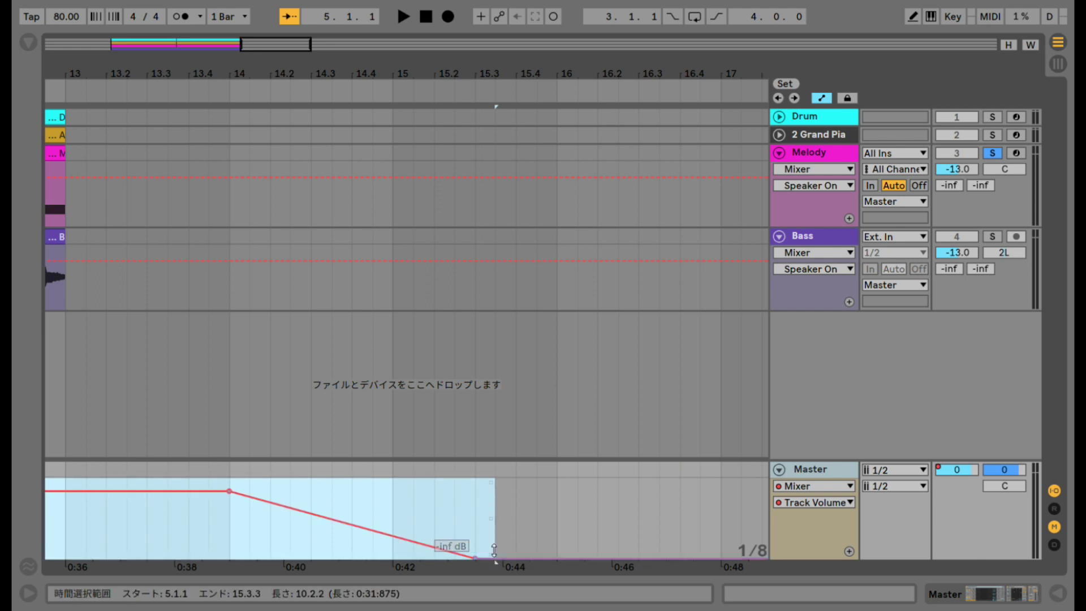
pyautogui.click(111, 49)
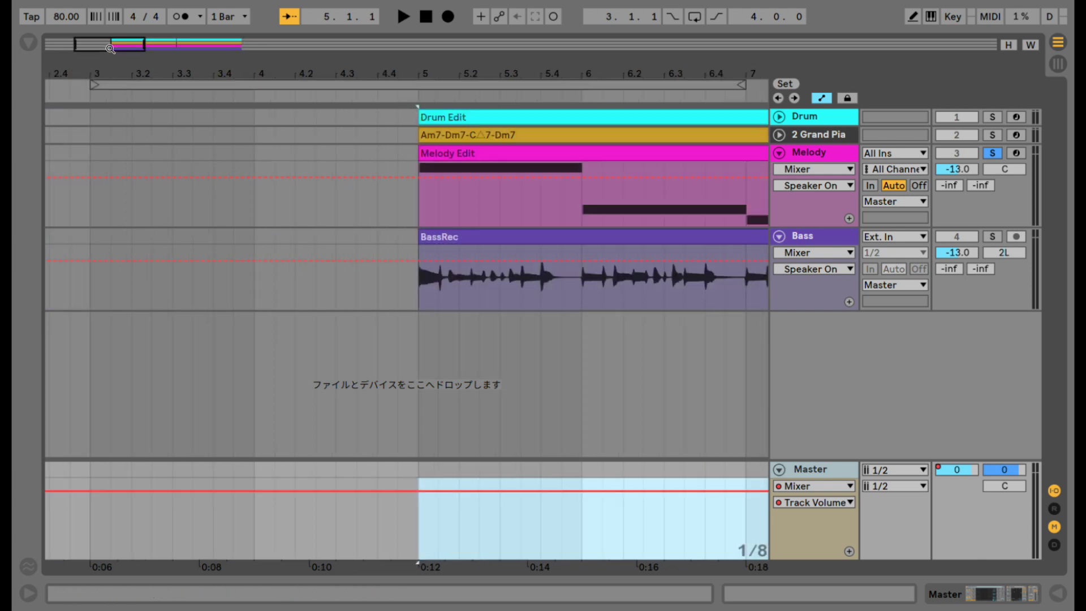
pyautogui.moveTo(418, 67); pyautogui.dragTo(413, 156)
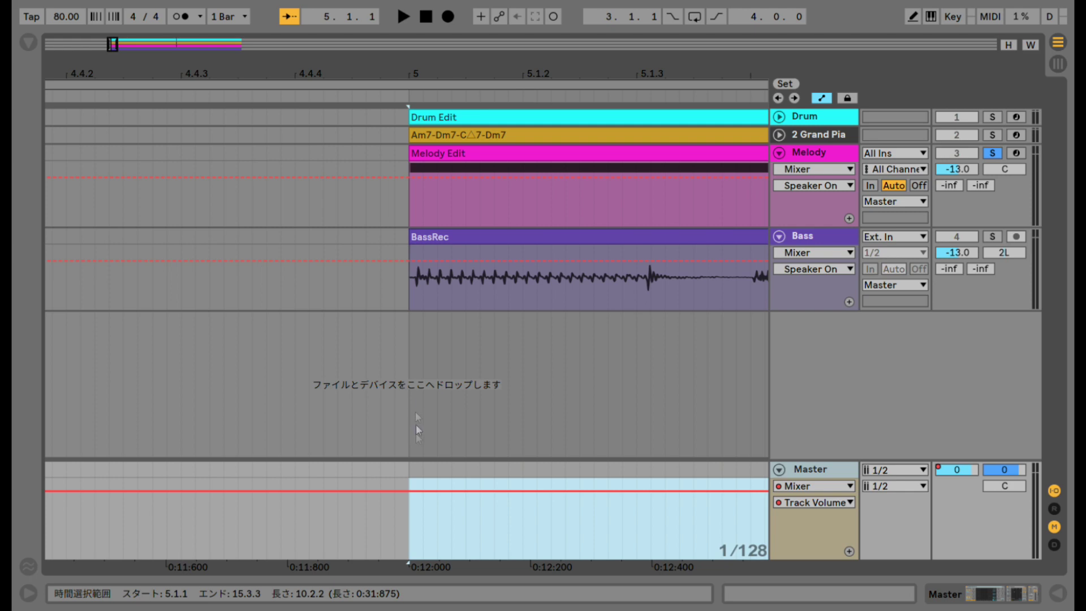
pyautogui.moveTo(394, 67); pyautogui.dragTo(394, 60)
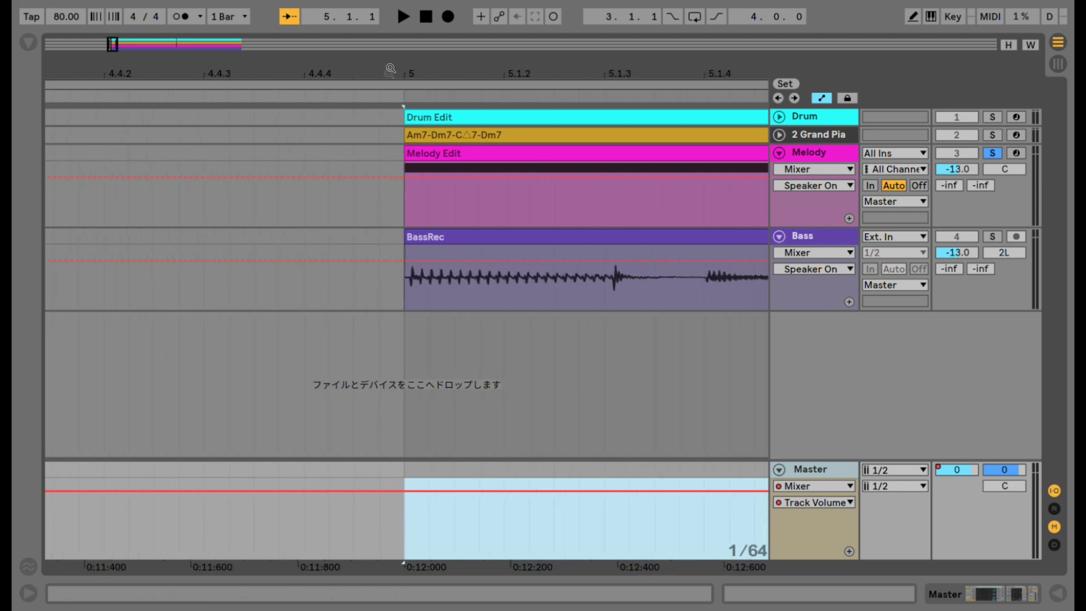
pyautogui.keyDown('shift'); pyautogui.click(380, 528); pyautogui.keyUp('shift')
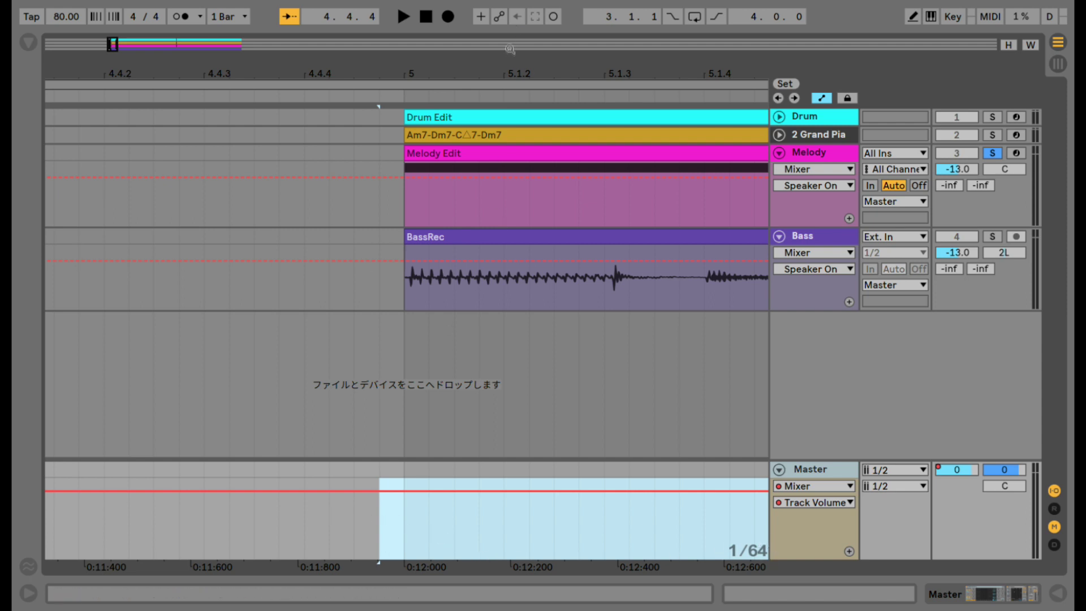
pyautogui.moveTo(509, 66); pyautogui.dragTo(324, 28)
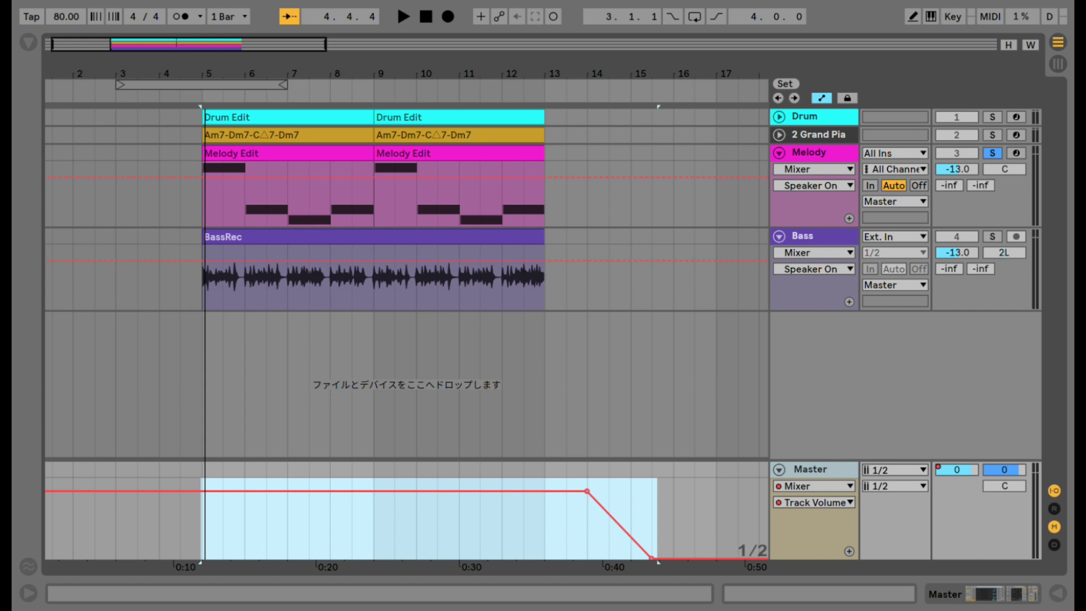
pyautogui.click(235, 528)
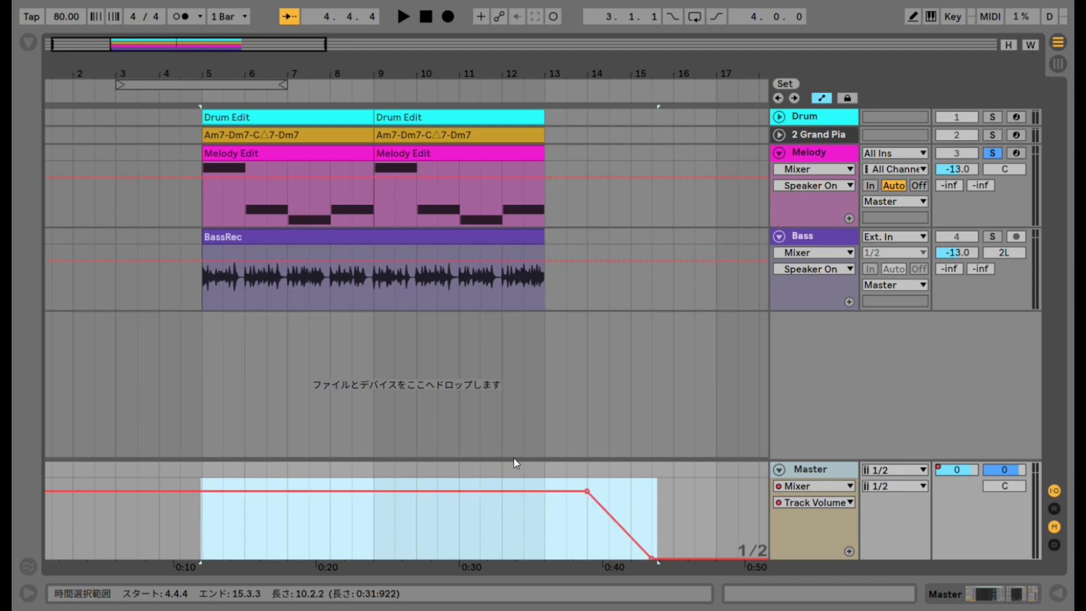
# Step: Switch to Atom and highlight item 5 of the MakeAMusic notes, about exporting audio, including its shortcuts
pyautogui.hotkey('alt', 'Tab')
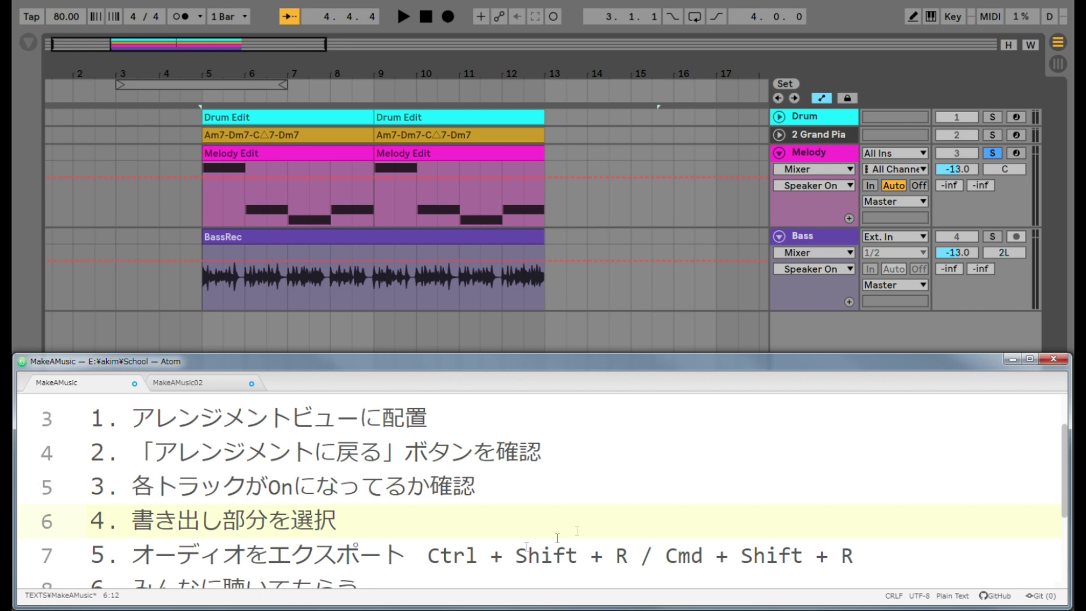
pyautogui.click(869, 546)
pyautogui.scroll(-1, 868, 546)
pyautogui.tripleClick(861, 516)
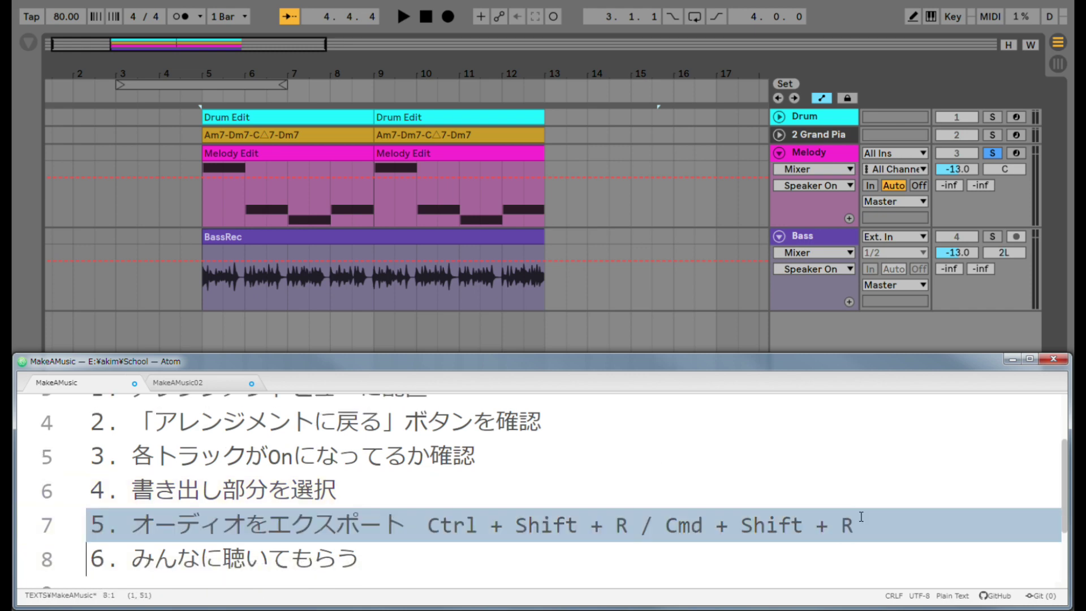
pyautogui.moveTo(429, 525); pyautogui.dragTo(855, 527)
pyautogui.click(877, 536)
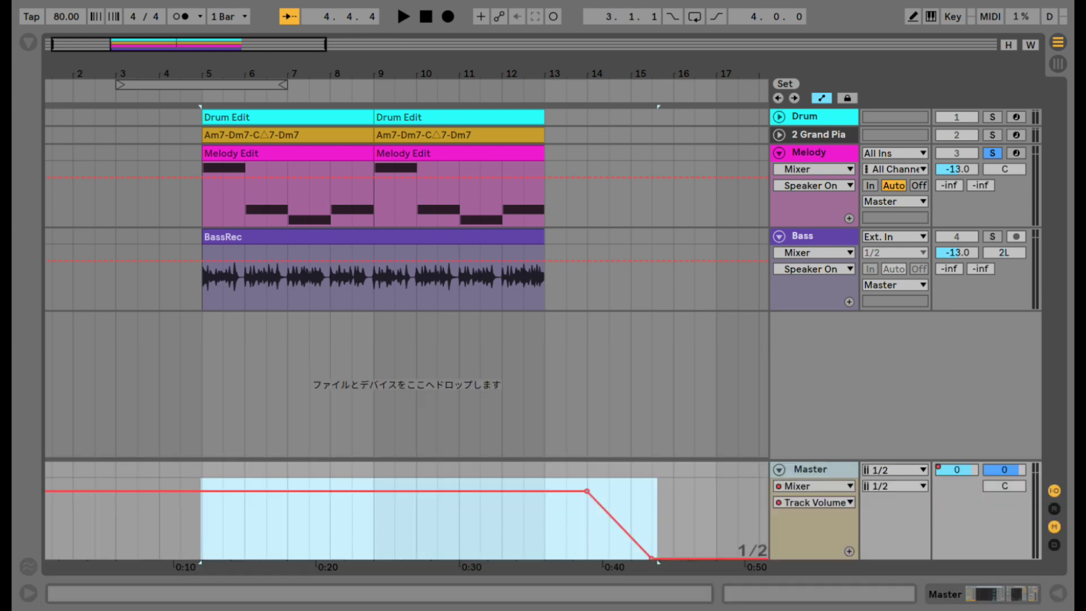
# Step: Return to Ableton Live, open the Export Audio/Video dialog, and reposition it so all its settings are visible
pyautogui.click(357, 338)
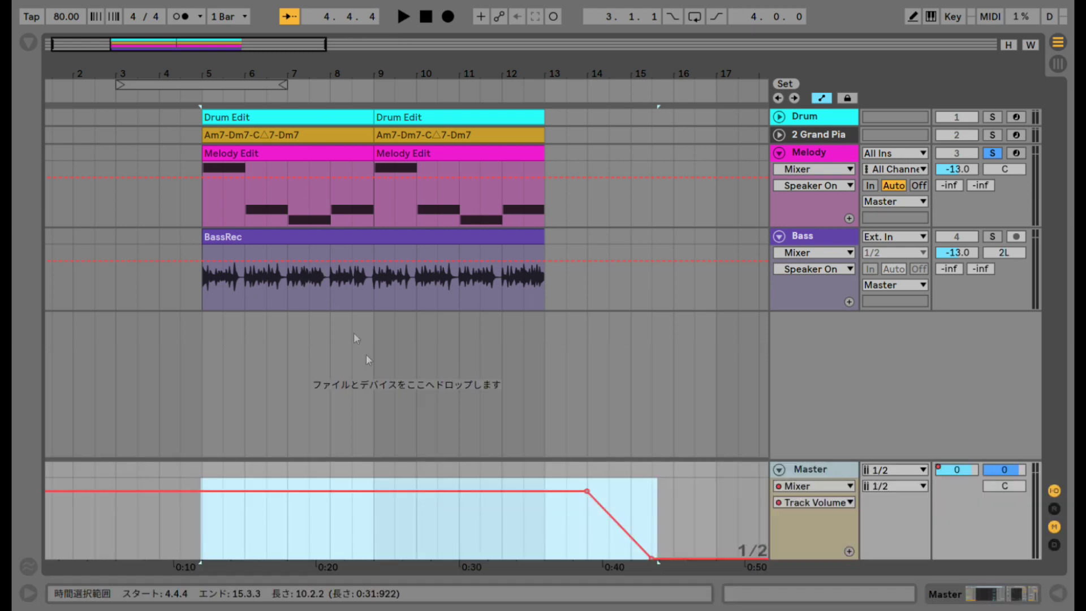
pyautogui.hotkey('ctrl', 'shift', 'r')
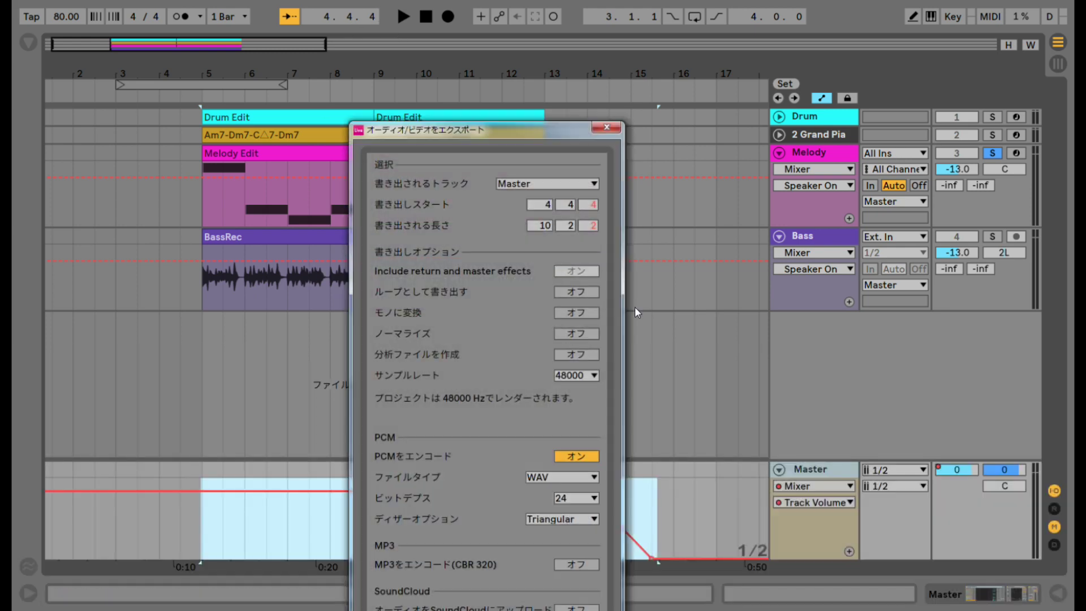
pyautogui.moveTo(509, 131); pyautogui.dragTo(490, 0)
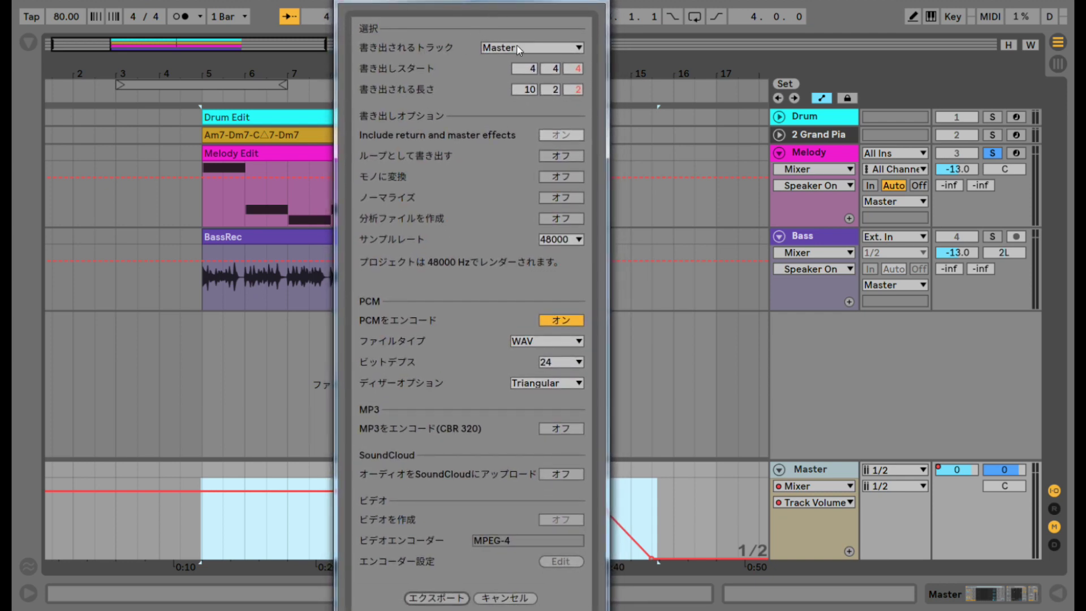
# Step: Review the choices for the track to render and keep Master as the export source
pyautogui.click(533, 47)
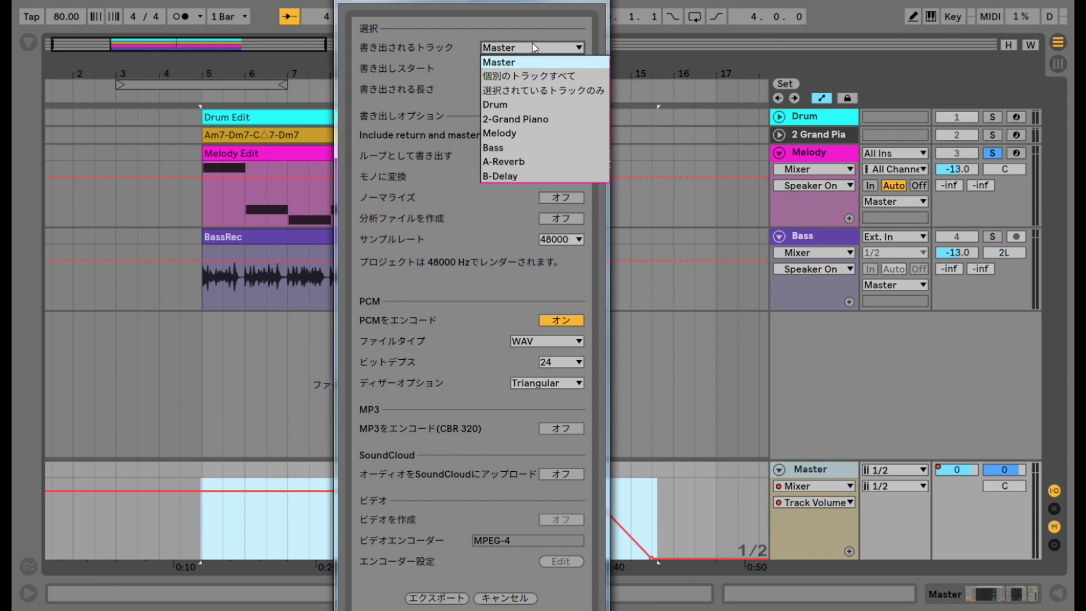
pyautogui.click(533, 45)
pyautogui.click(532, 46)
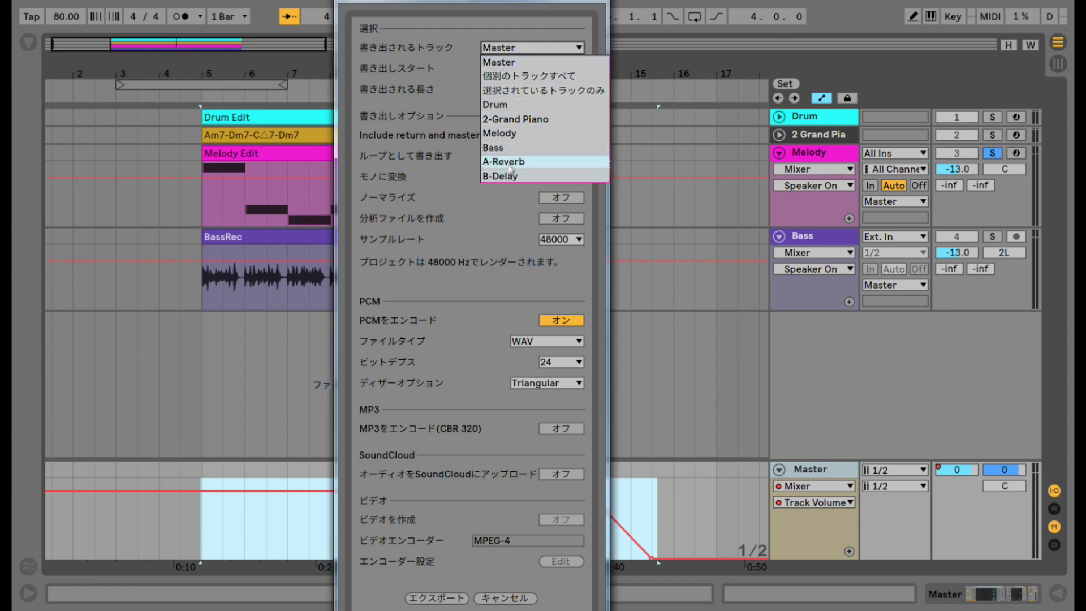
pyautogui.click(507, 49)
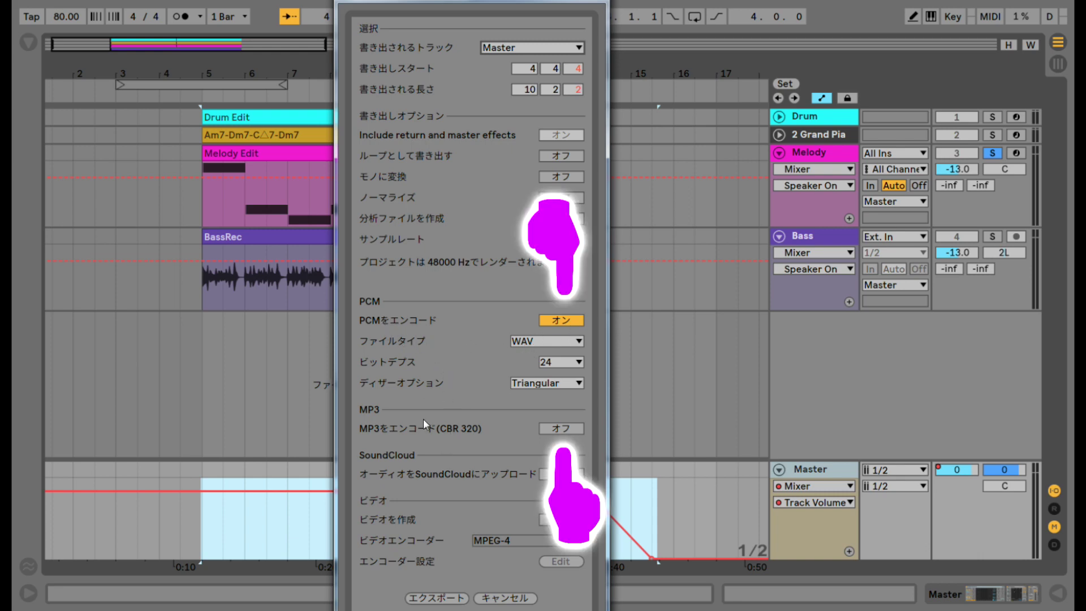
# Step: Turn on MP3 encoding (CBR 320) in the export settings and keep WAV as the PCM file type
pyautogui.click(566, 428)
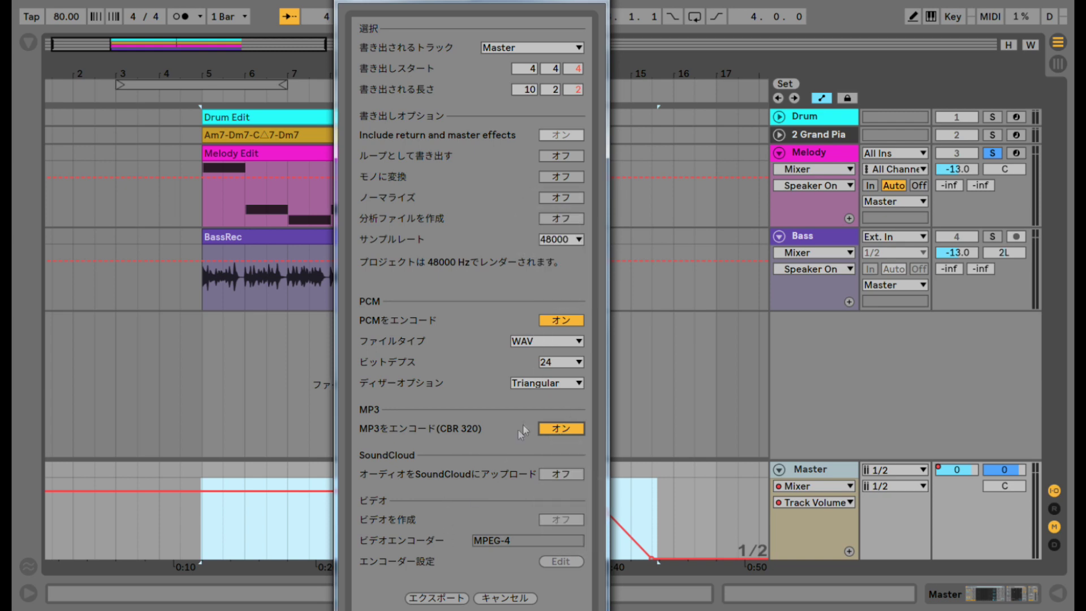
pyautogui.click(568, 342)
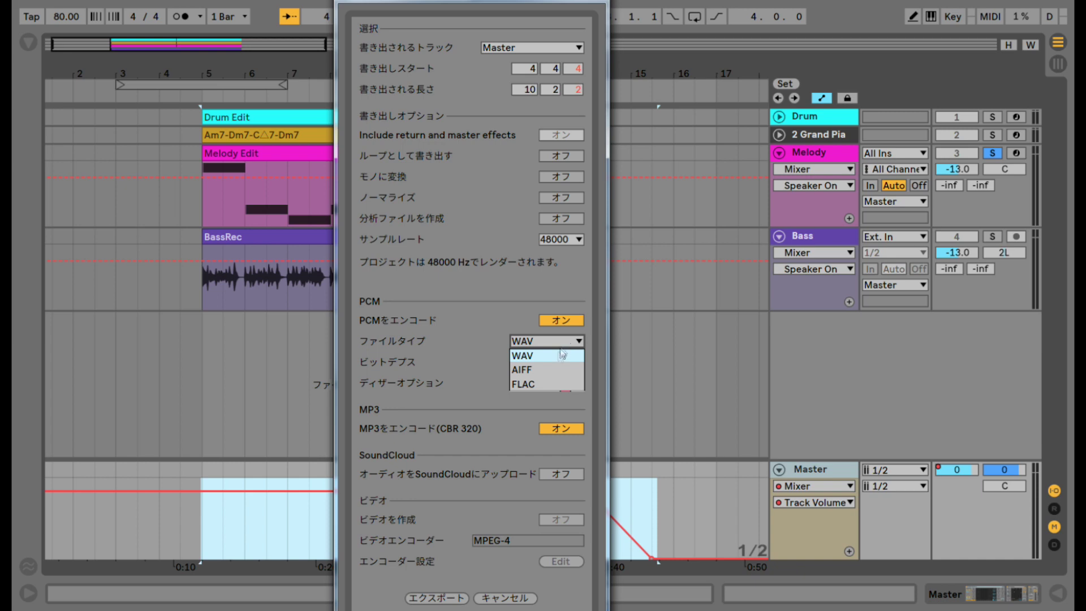
pyautogui.click(552, 356)
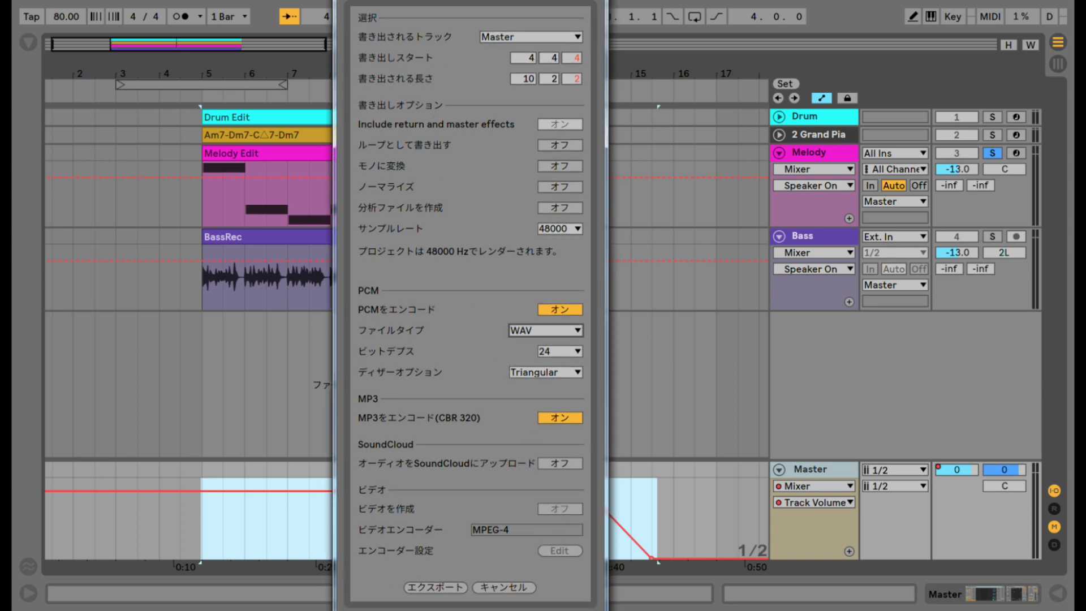
# Step: Export the audio as ForLesson04-MakeOneMusicMix.wav, and turn off solo on the Melody track
pyautogui.click(439, 586)
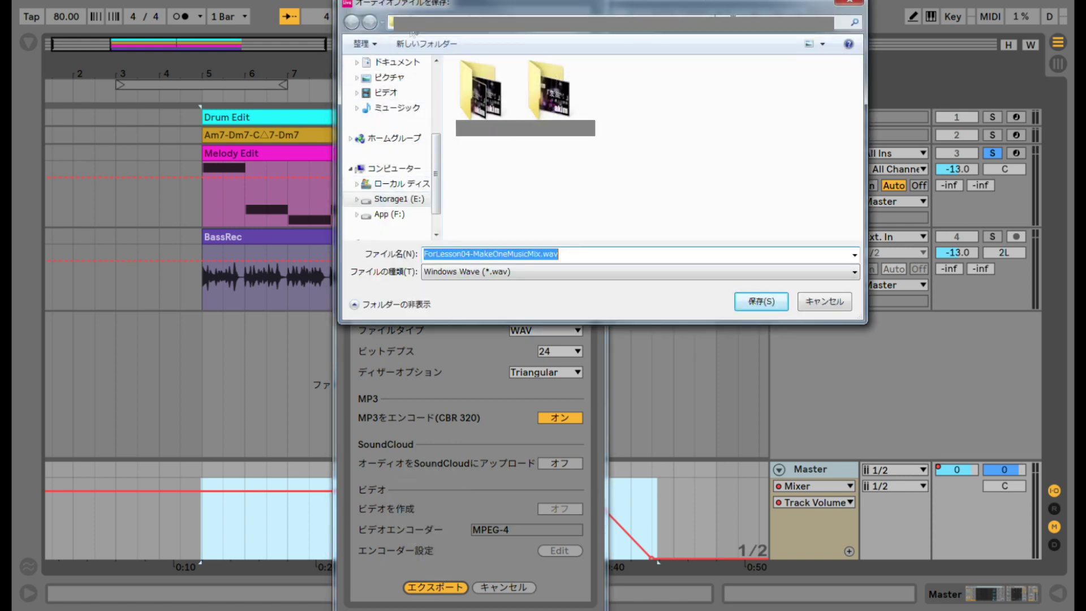
pyautogui.click(762, 301)
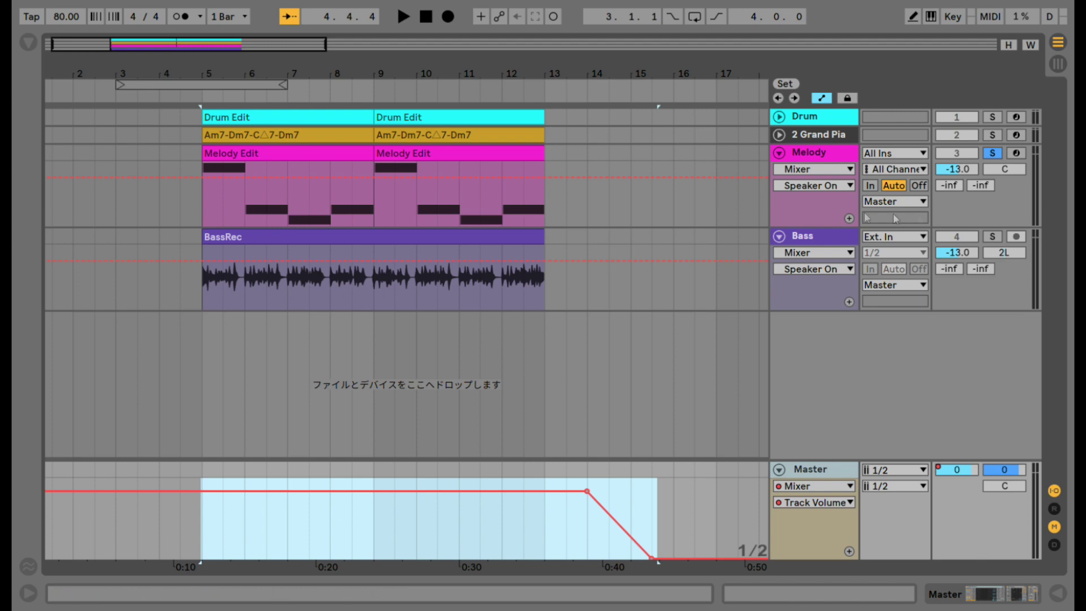
pyautogui.click(993, 152)
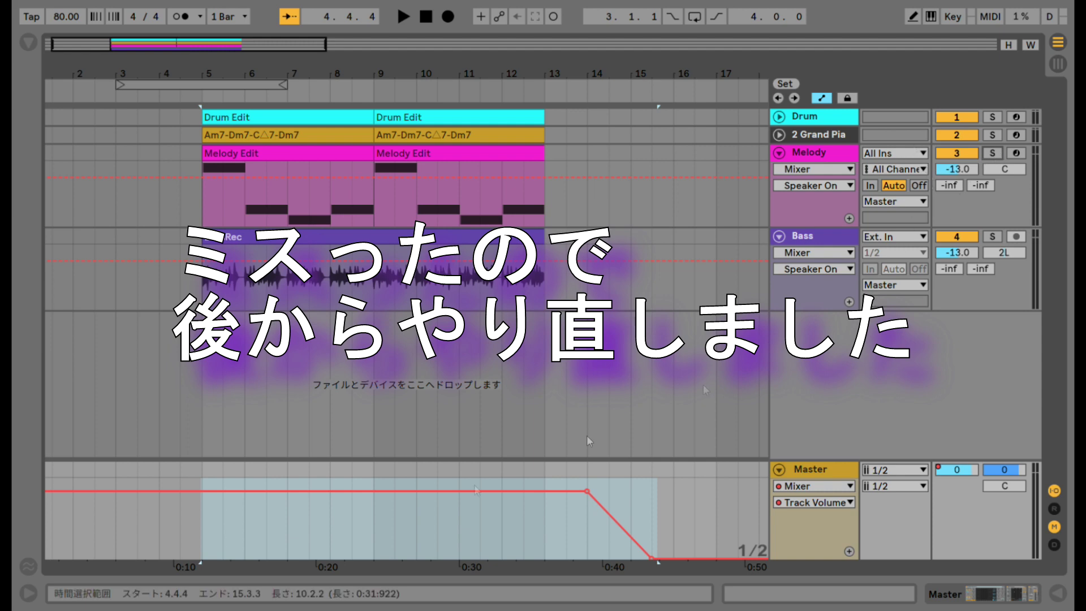
# Step: Switch to Atom and highlight the オーディオファクトシート line above the audio fact sheet link in the MakeAMusic notes
pyautogui.hotkey('alt', 'Tab')
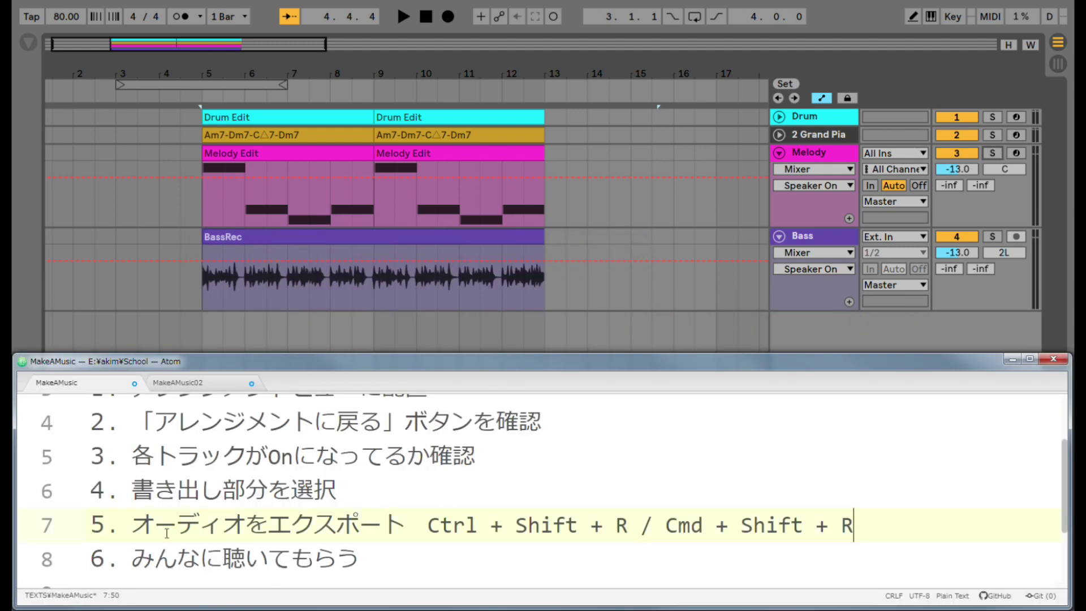
pyautogui.hotkey('alt', 'Tab')
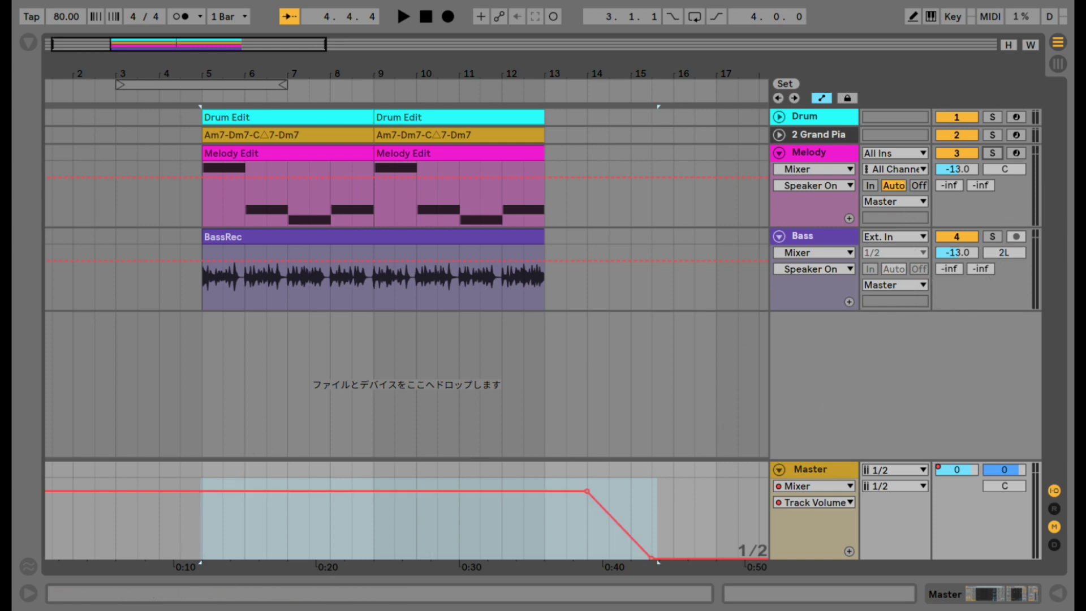
pyautogui.hotkey('alt', 'Tab')
pyautogui.click(565, 440)
pyautogui.scroll(2, 566, 439)
pyautogui.scroll(-5, 566, 439)
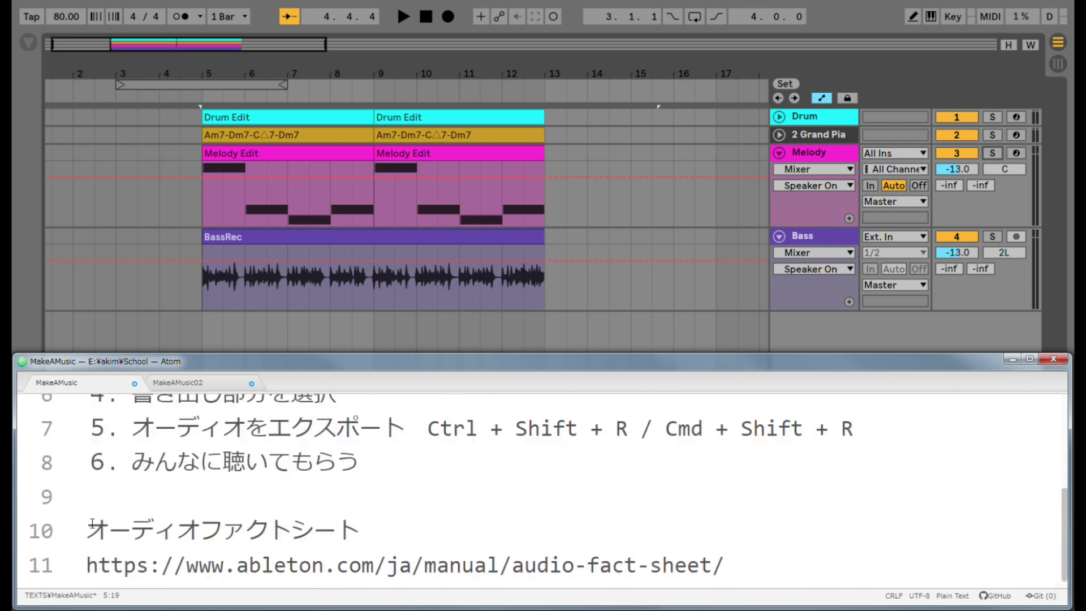
pyautogui.moveTo(93, 523); pyautogui.dragTo(363, 536)
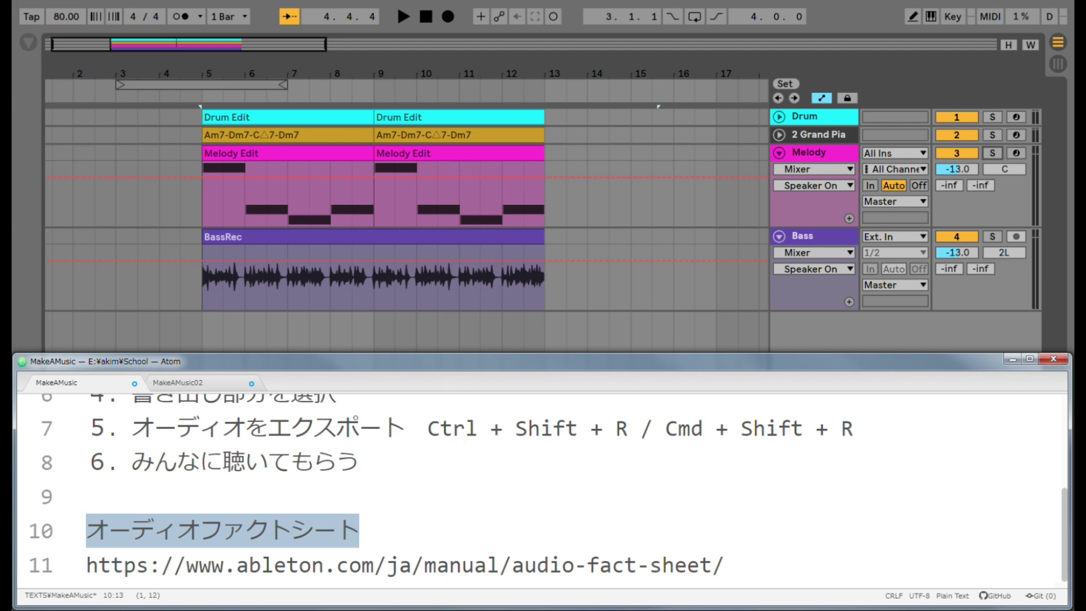
# Step: Return to the start of the MakeAMusic notes, highlight the title line 1曲作ろう～曲を書き出そう, and clear the highlight
pyautogui.scroll(5, 543, 492)
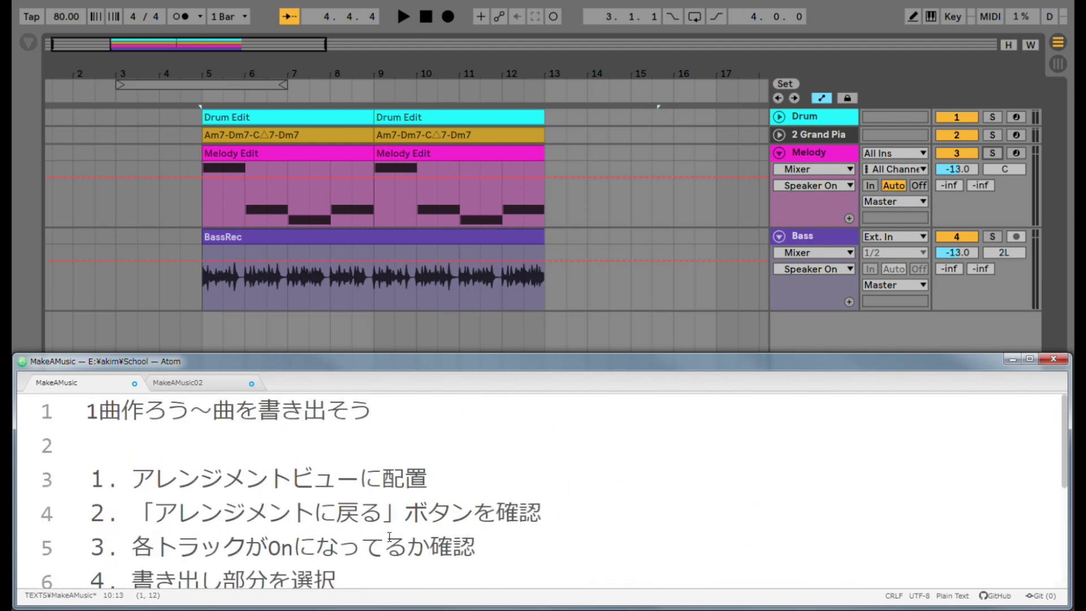
pyautogui.click(72, 411)
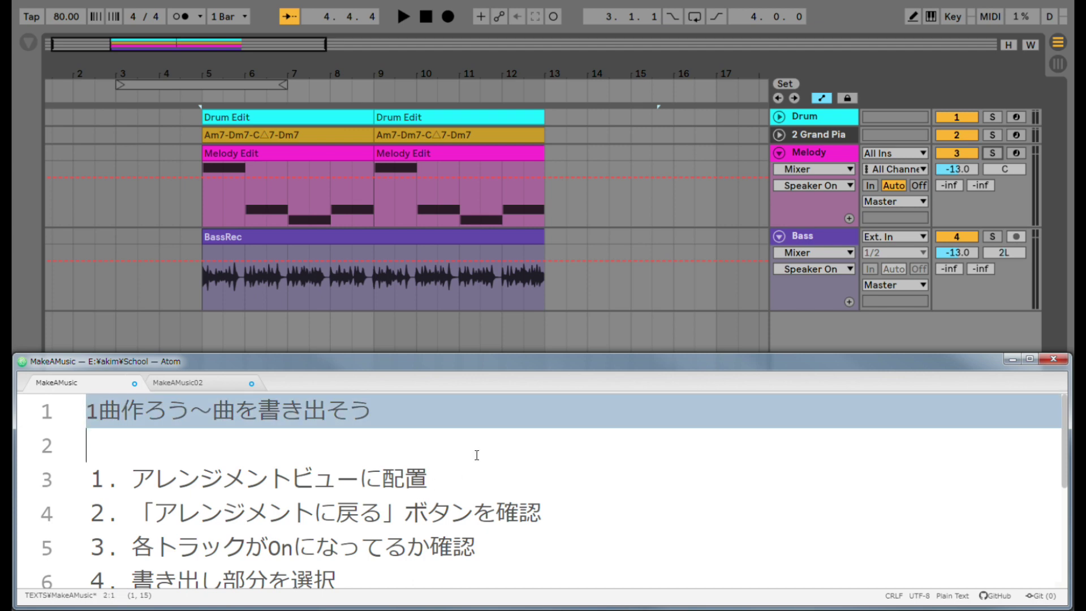
pyautogui.click(539, 456)
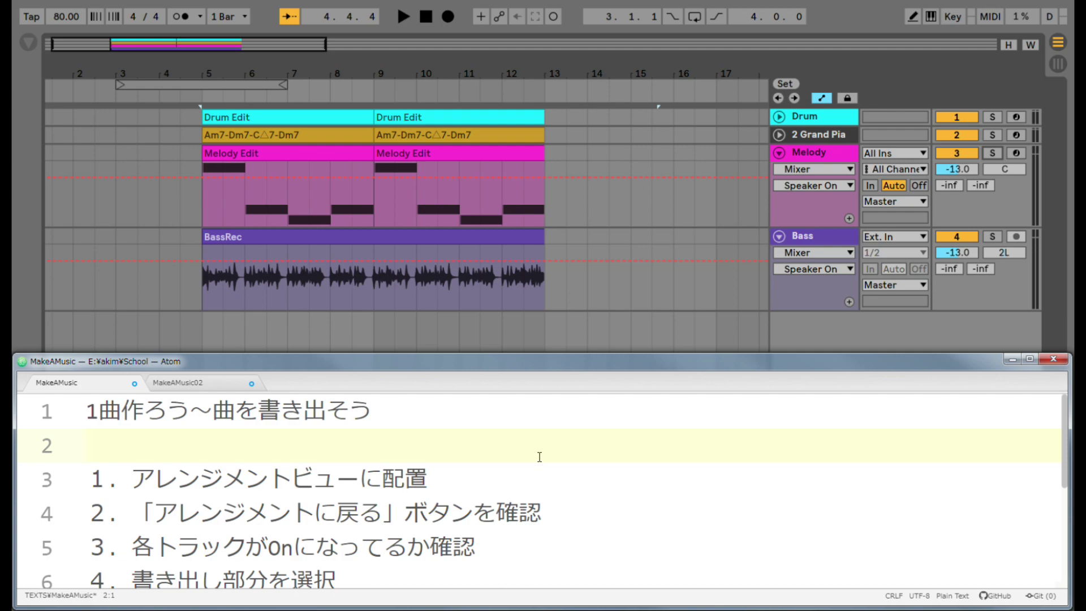